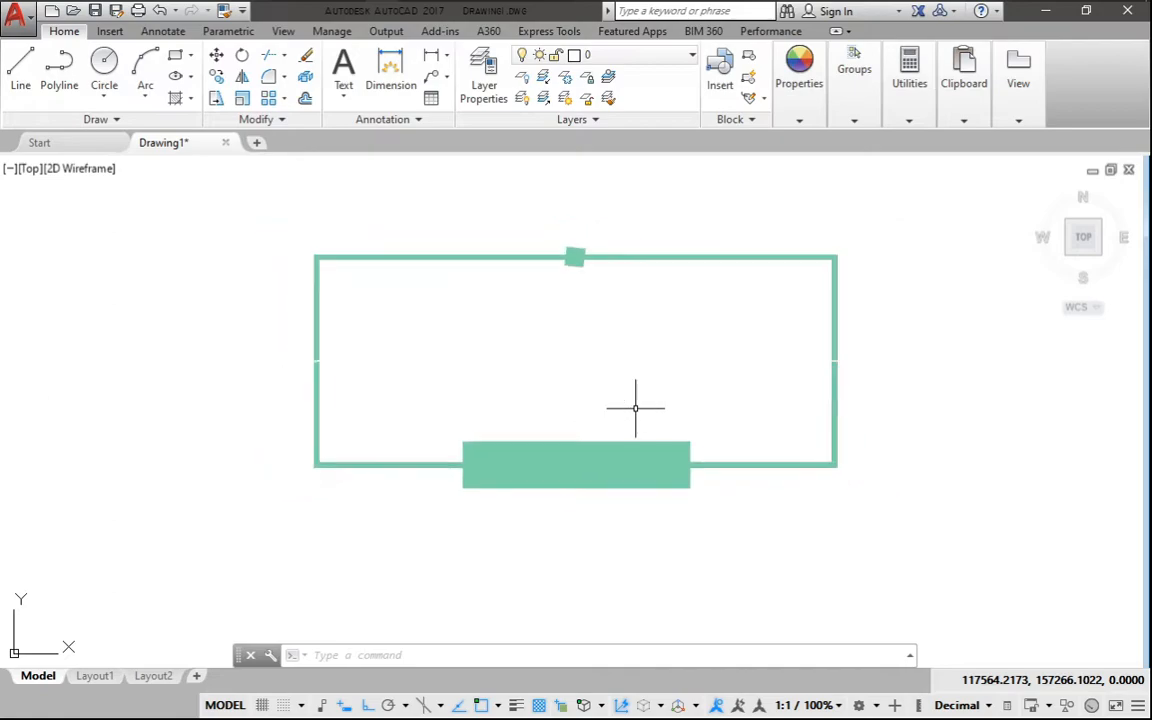
{"action": "type", "text": "OP"}
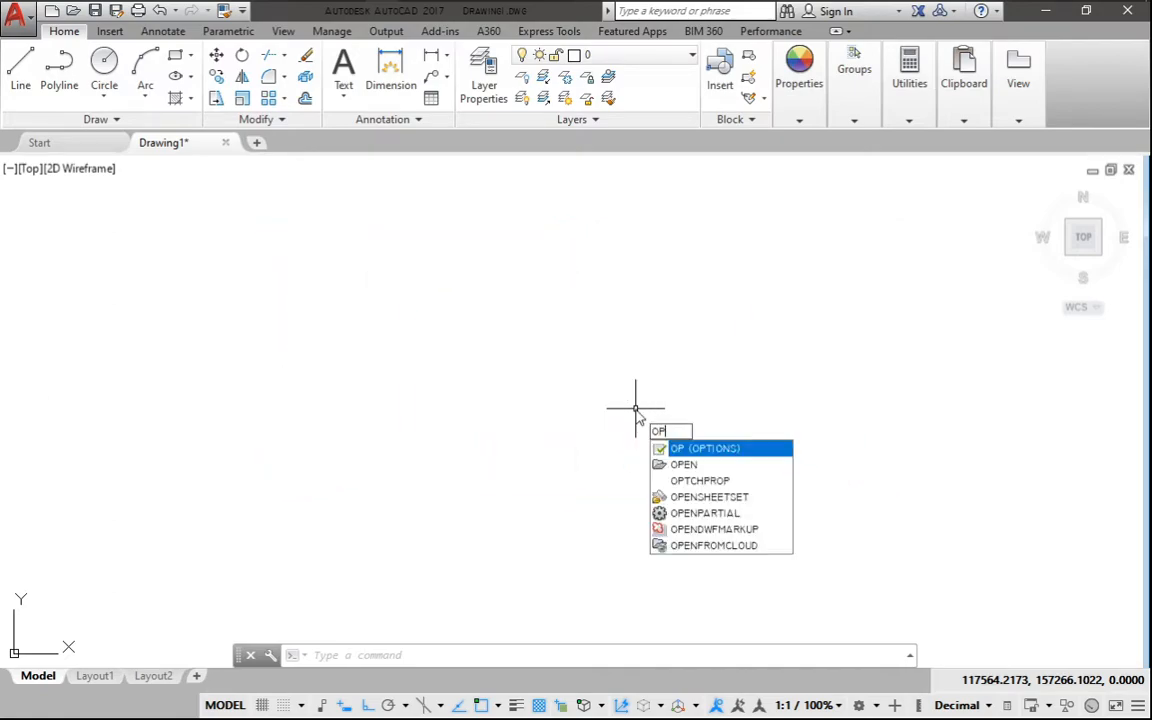
In Options, try the dark interface scheme with a black model space background.
{"action": "key", "text": "Return"}
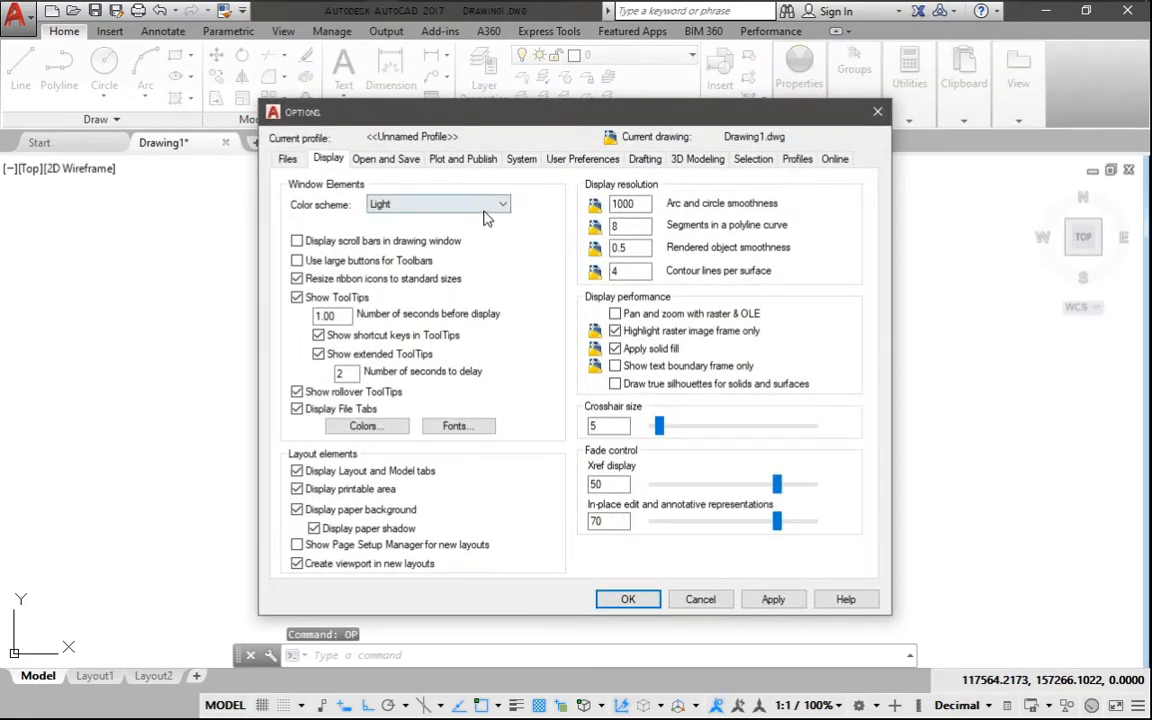
{"action": "left_click", "coordinate": [438, 204]}
{"action": "left_click", "coordinate": [478, 220]}
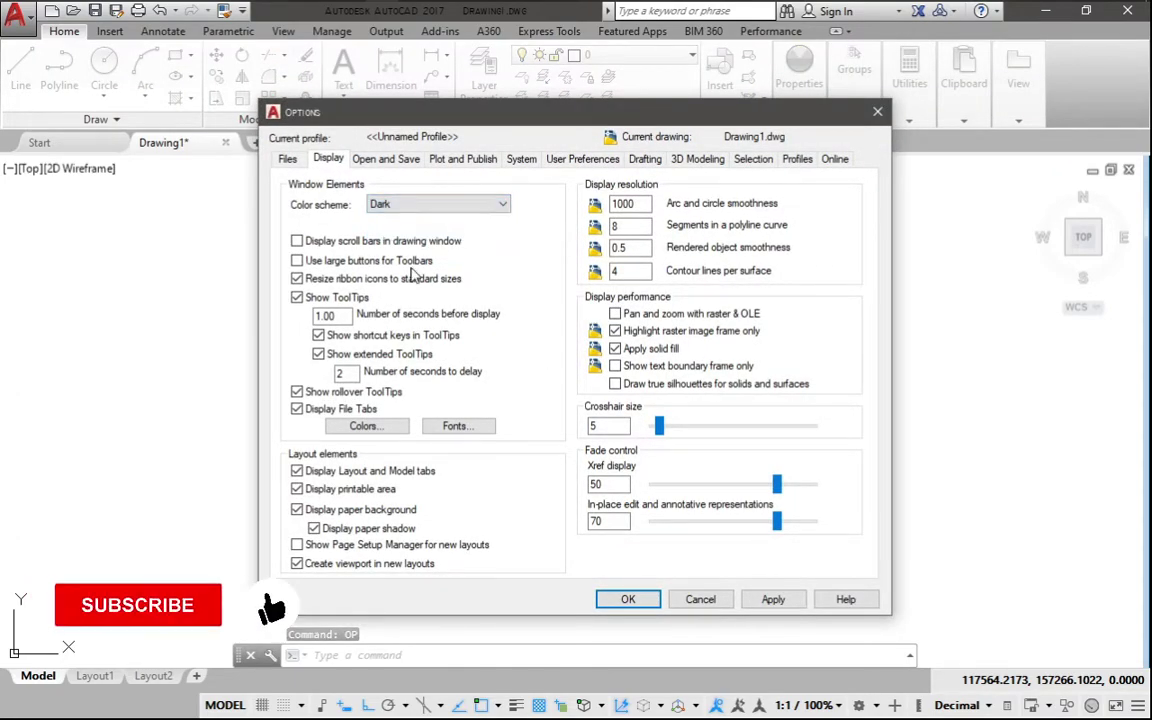
{"action": "left_click", "coordinate": [365, 426]}
{"action": "left_click", "coordinate": [740, 169]}
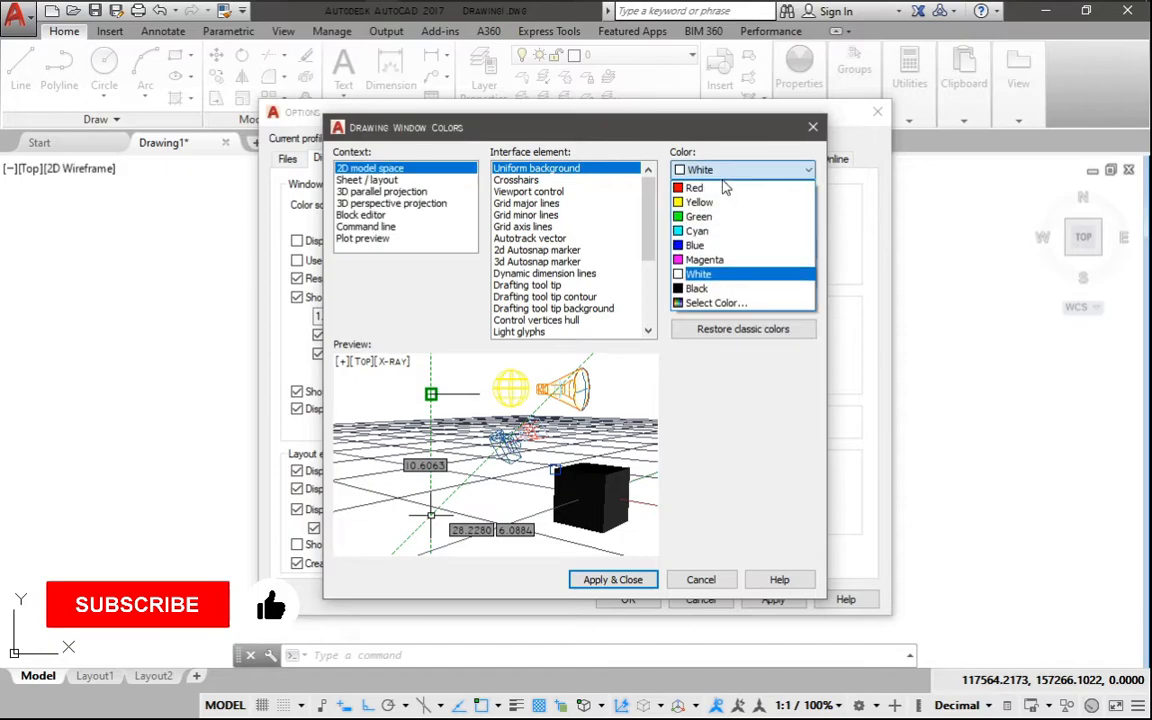
{"action": "left_click", "coordinate": [697, 288]}
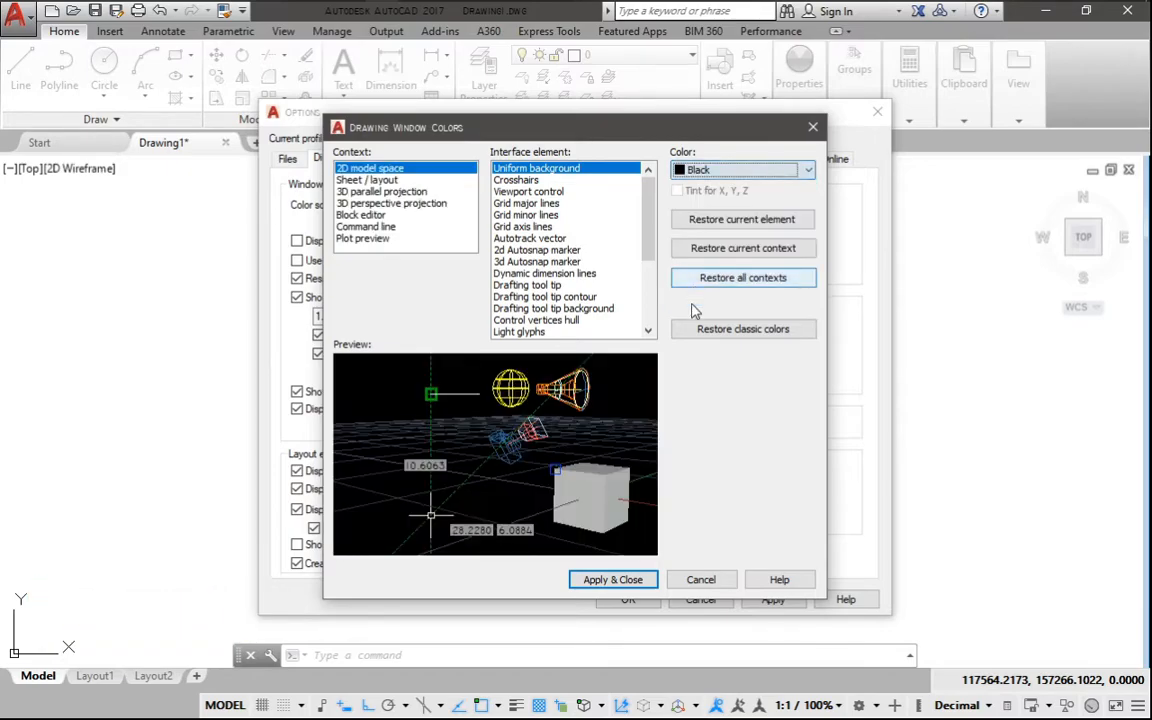
{"action": "left_click", "coordinate": [644, 582]}
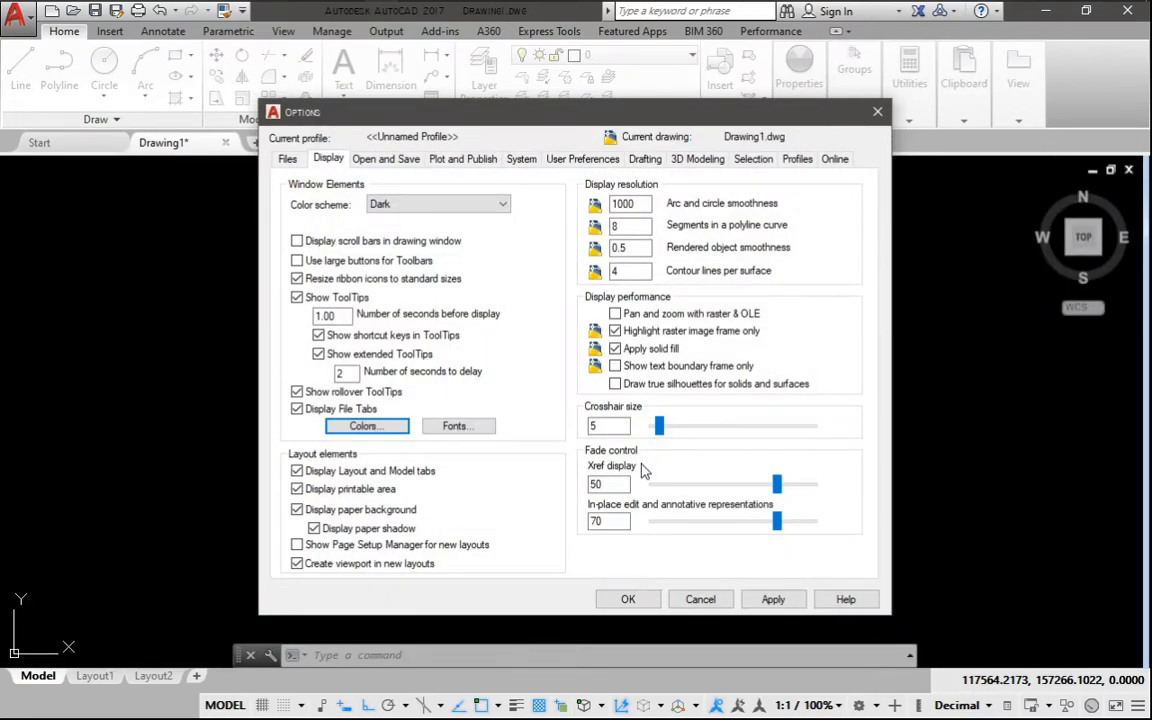
Revert to the light scheme with a white model space background and confirm Options.
{"action": "left_click", "coordinate": [438, 204]}
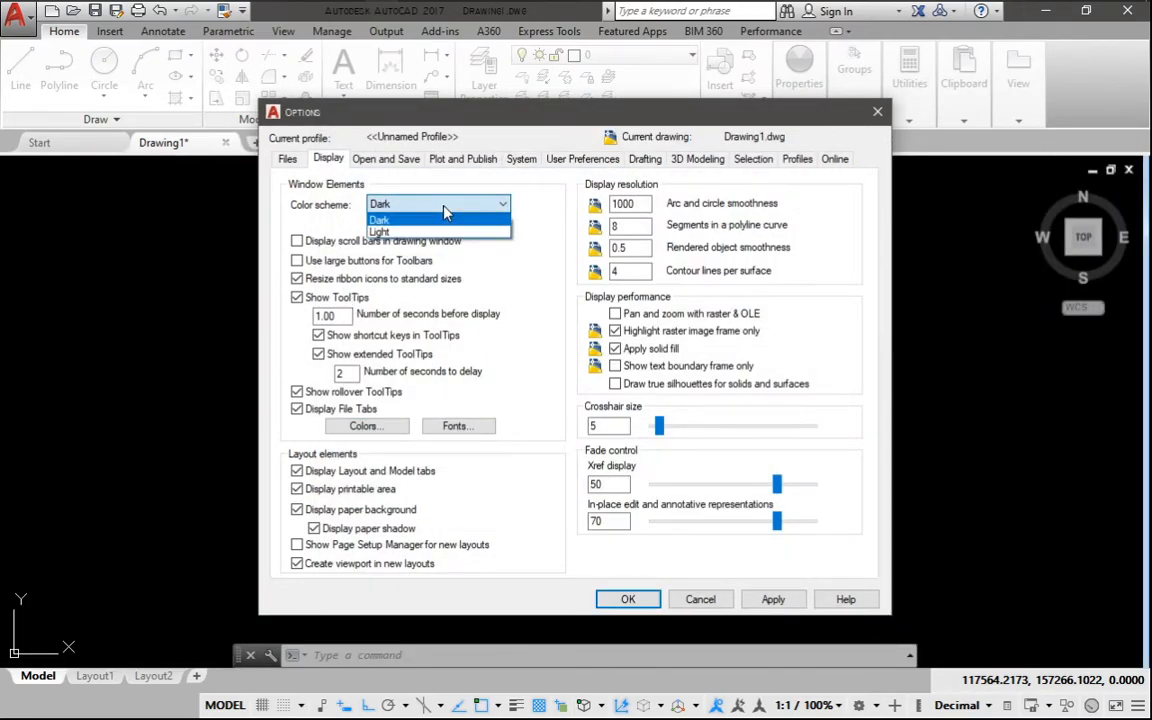
{"action": "left_click", "coordinate": [428, 232]}
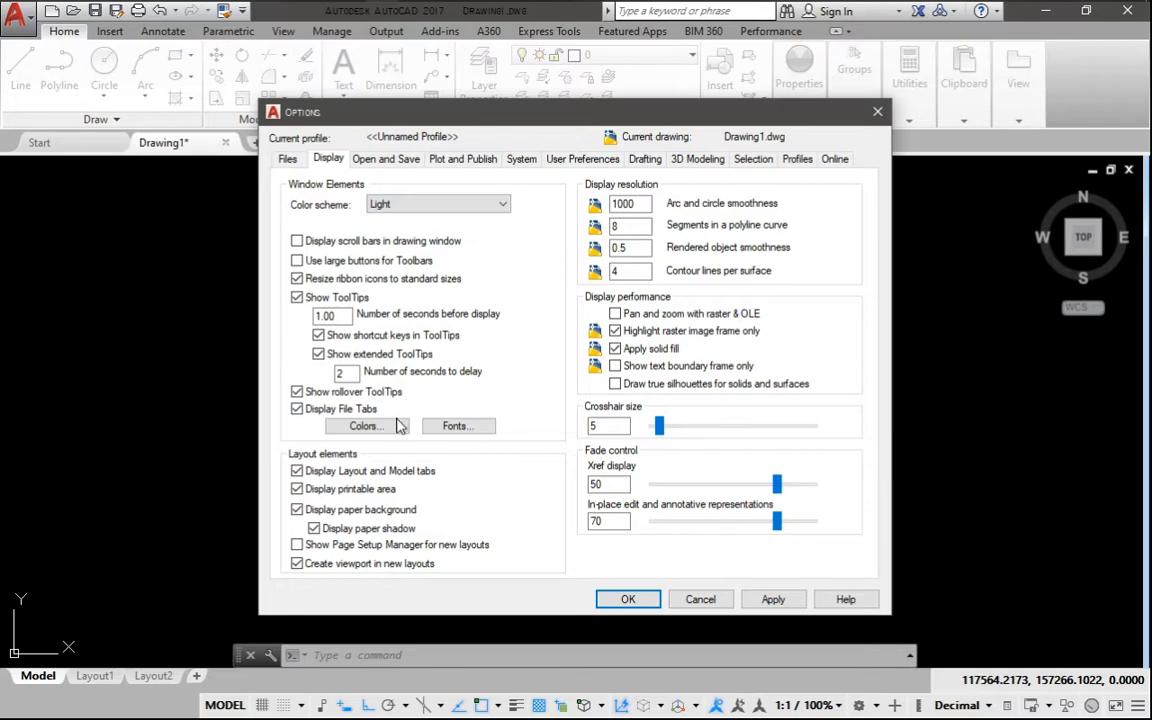
{"action": "left_click", "coordinate": [742, 170]}
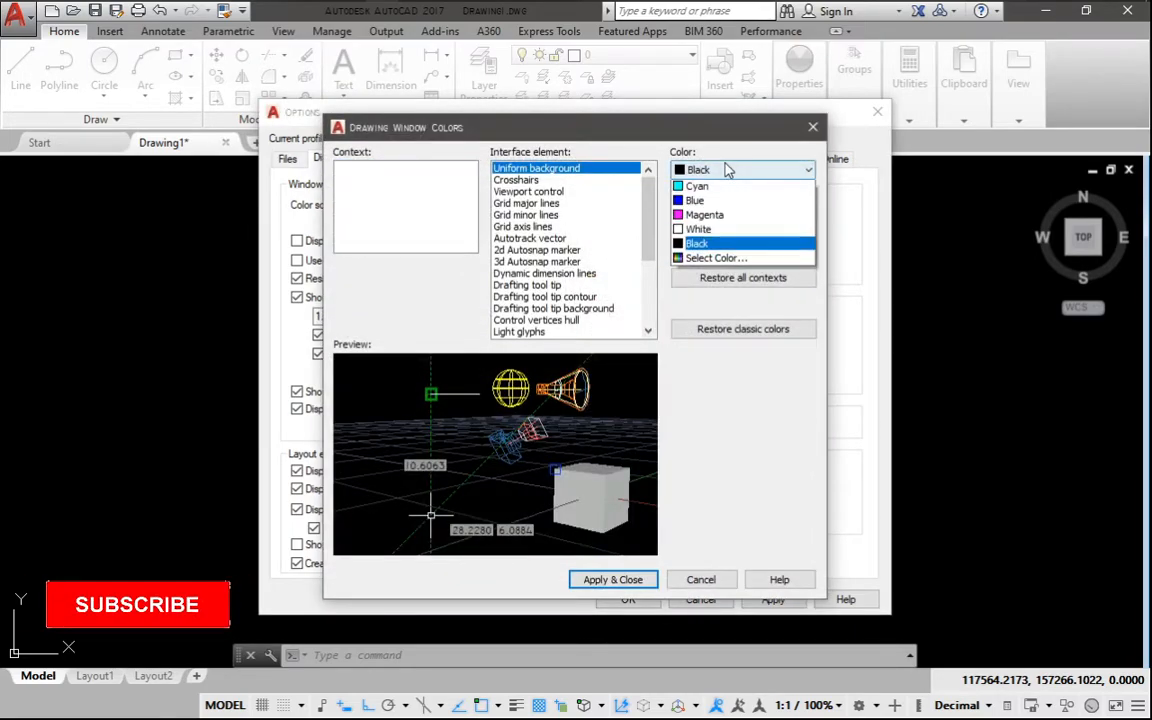
{"action": "left_click", "coordinate": [698, 274]}
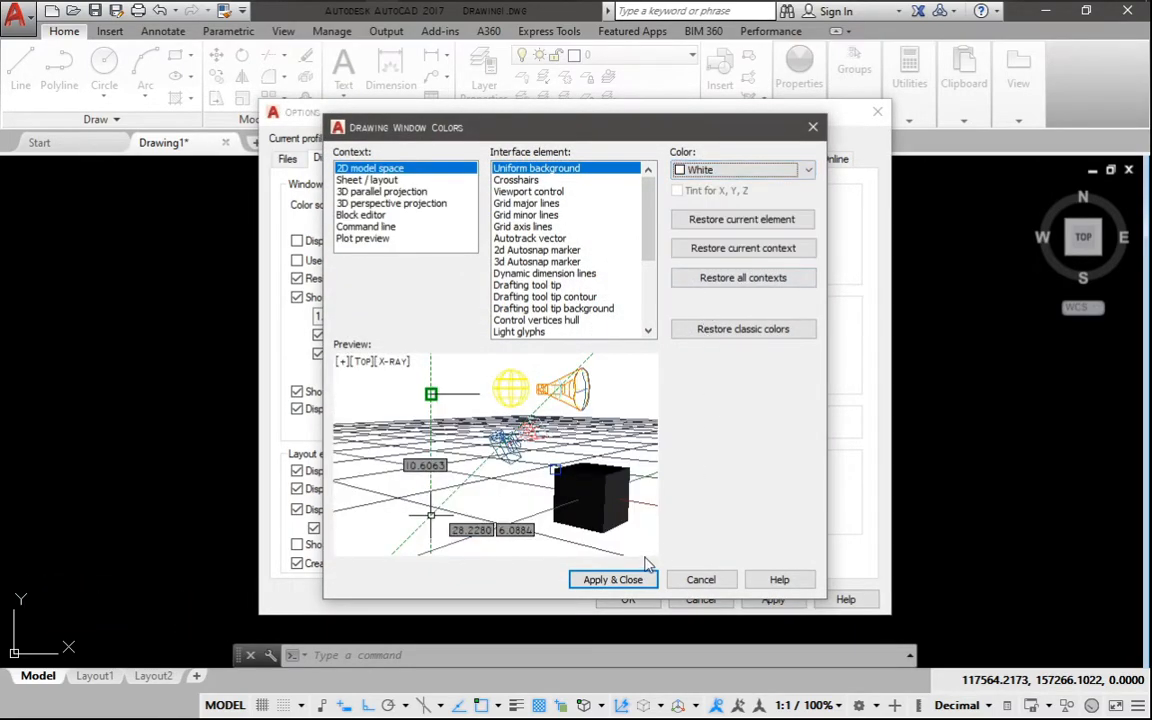
{"action": "left_click", "coordinate": [613, 580]}
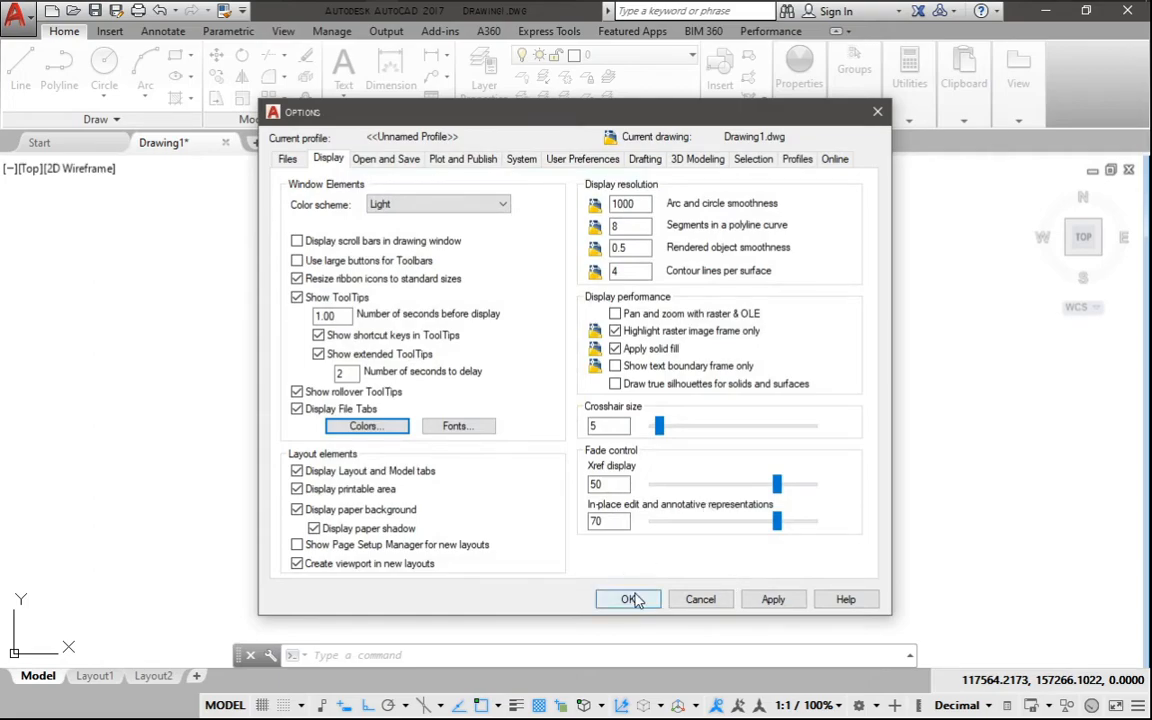
{"action": "left_click", "coordinate": [628, 599]}
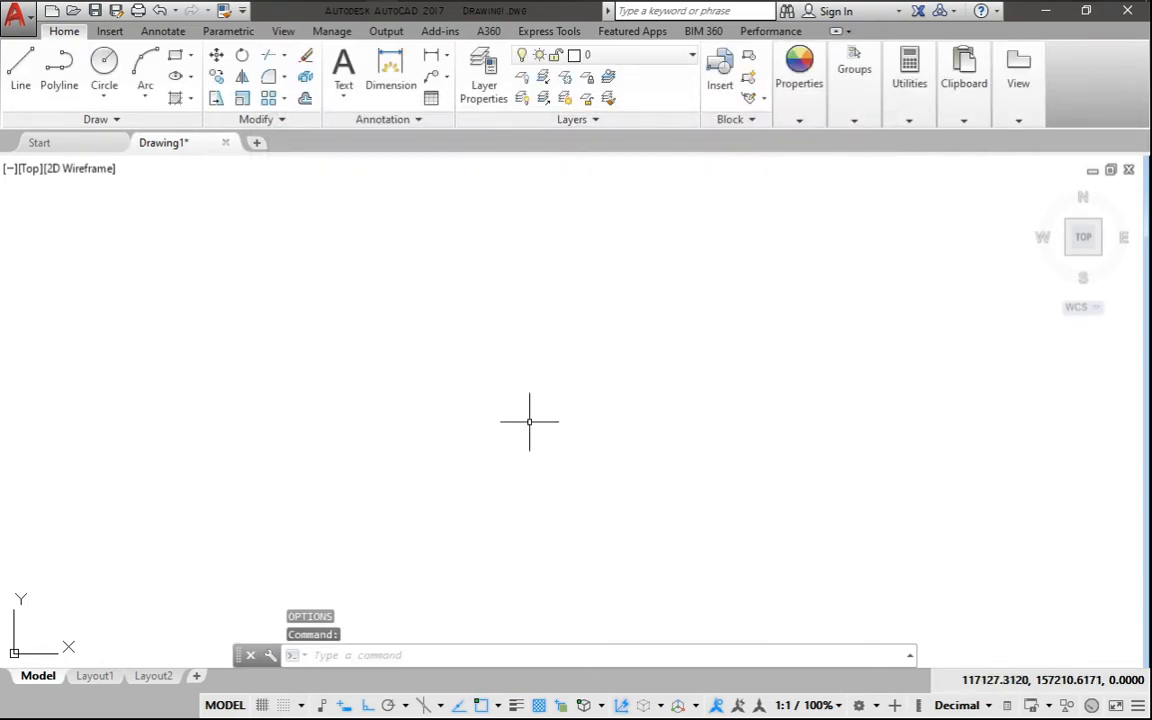
{"action": "type", "text": "GRID"}
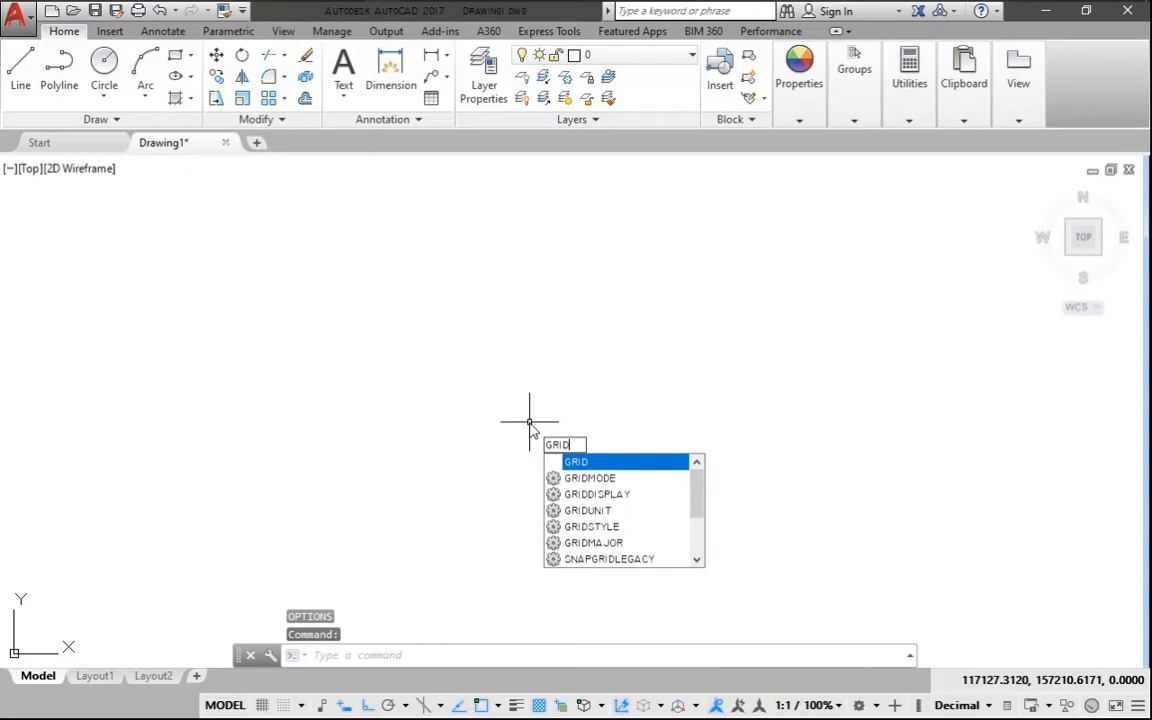
Start the GRID spacing command, pick a point, then cancel it.
{"action": "key", "text": "Return"}
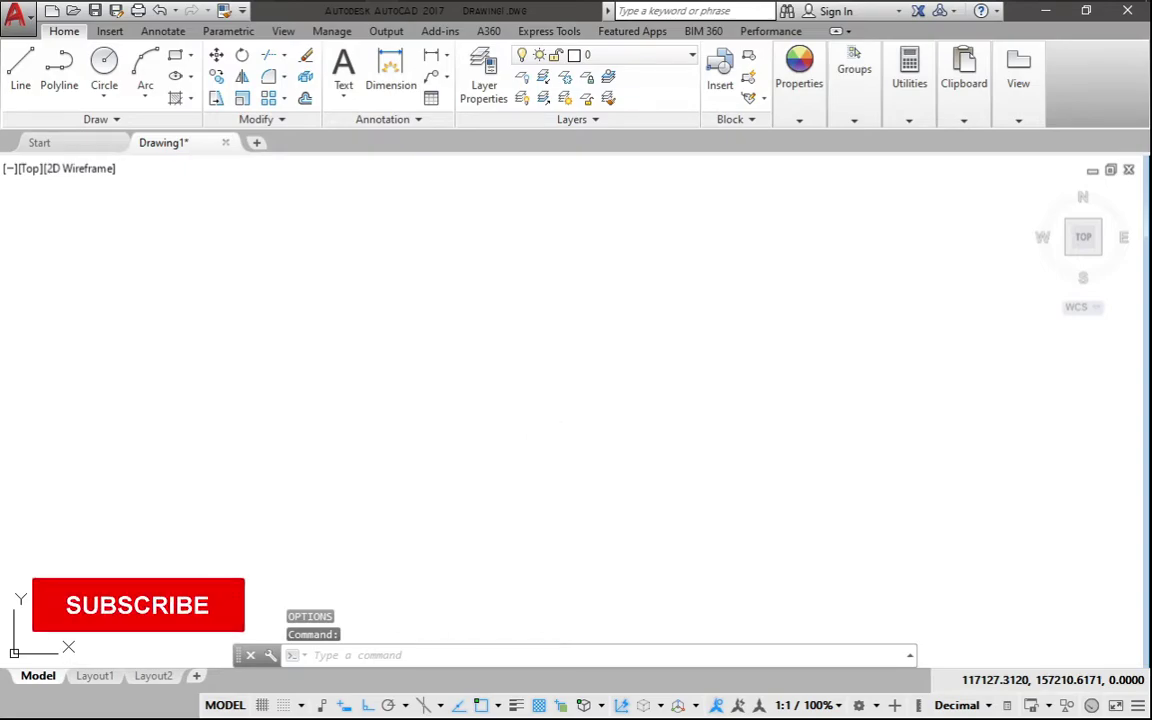
{"action": "key", "text": "Return"}
{"action": "left_click", "coordinate": [600, 425]}
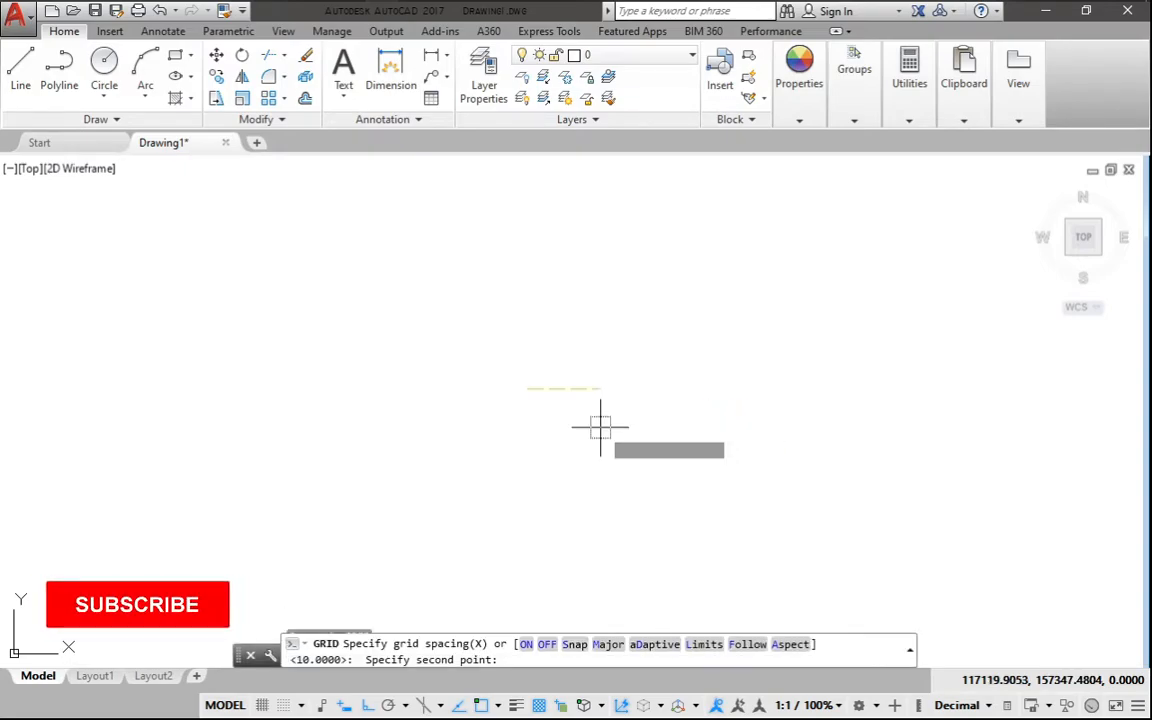
{"action": "key", "text": "Escape"}
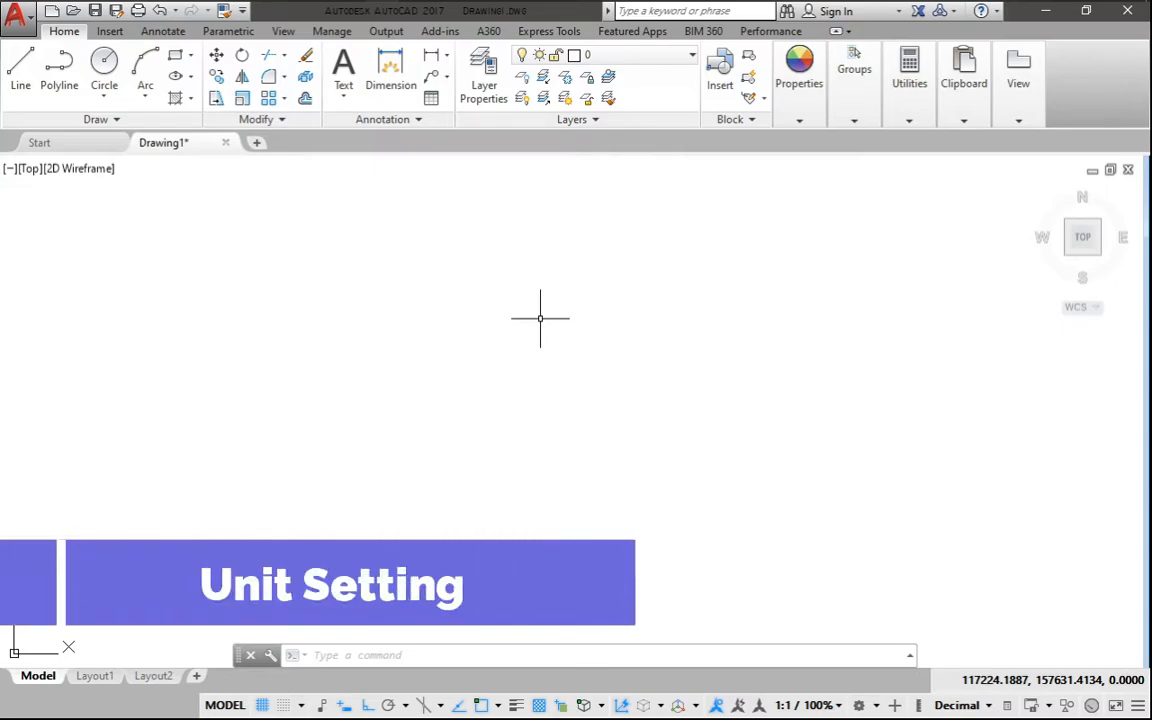
{"action": "type", "text": "UN"}
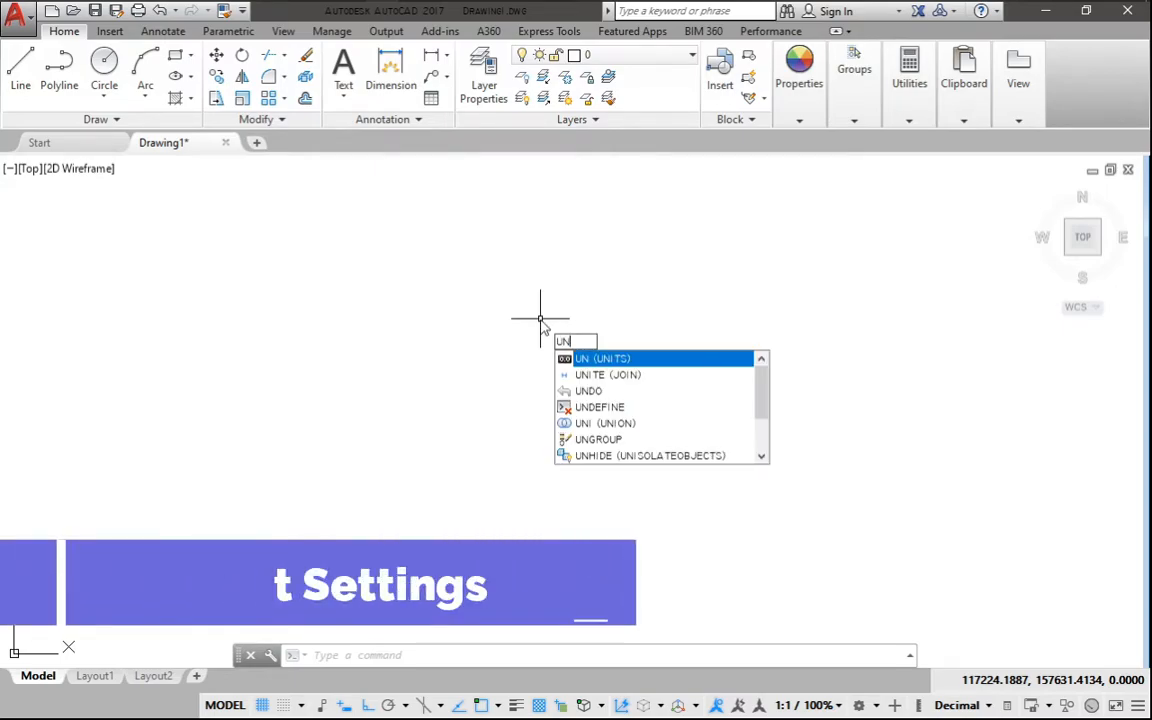
{"action": "type", "text": "I"}
Cancel an accidental UNION command and bring up the Drawing Units dialog via UN.
{"action": "key", "text": "Return"}
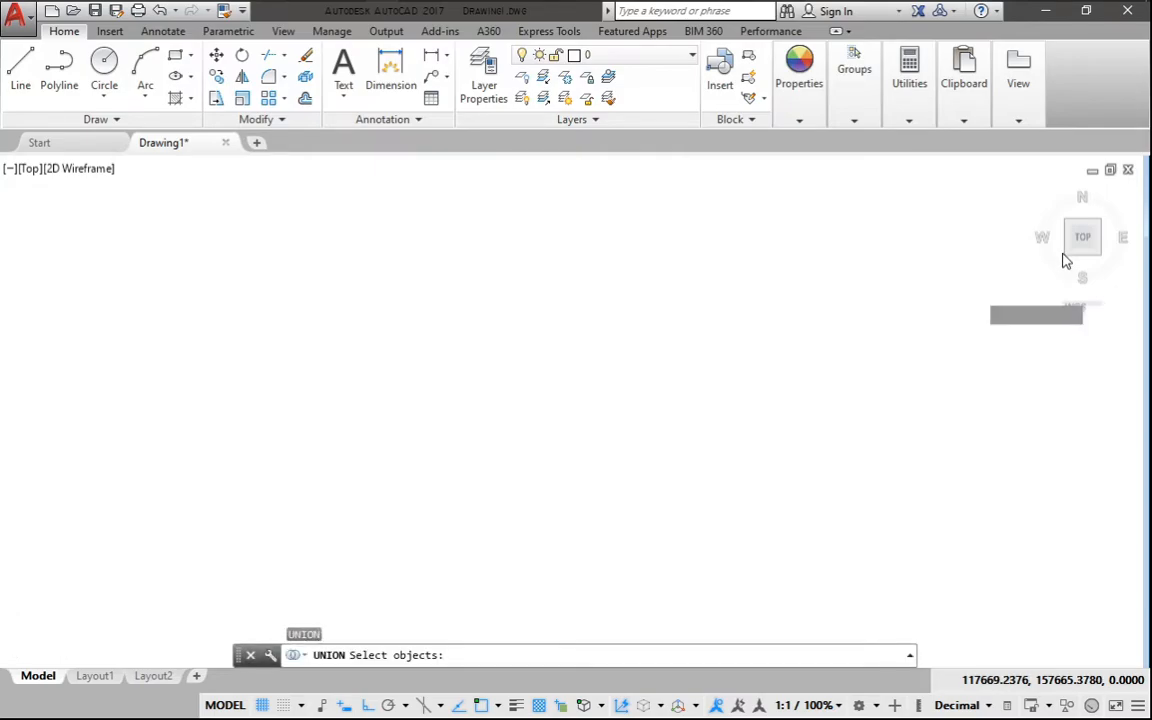
{"action": "key", "text": "Escape"}
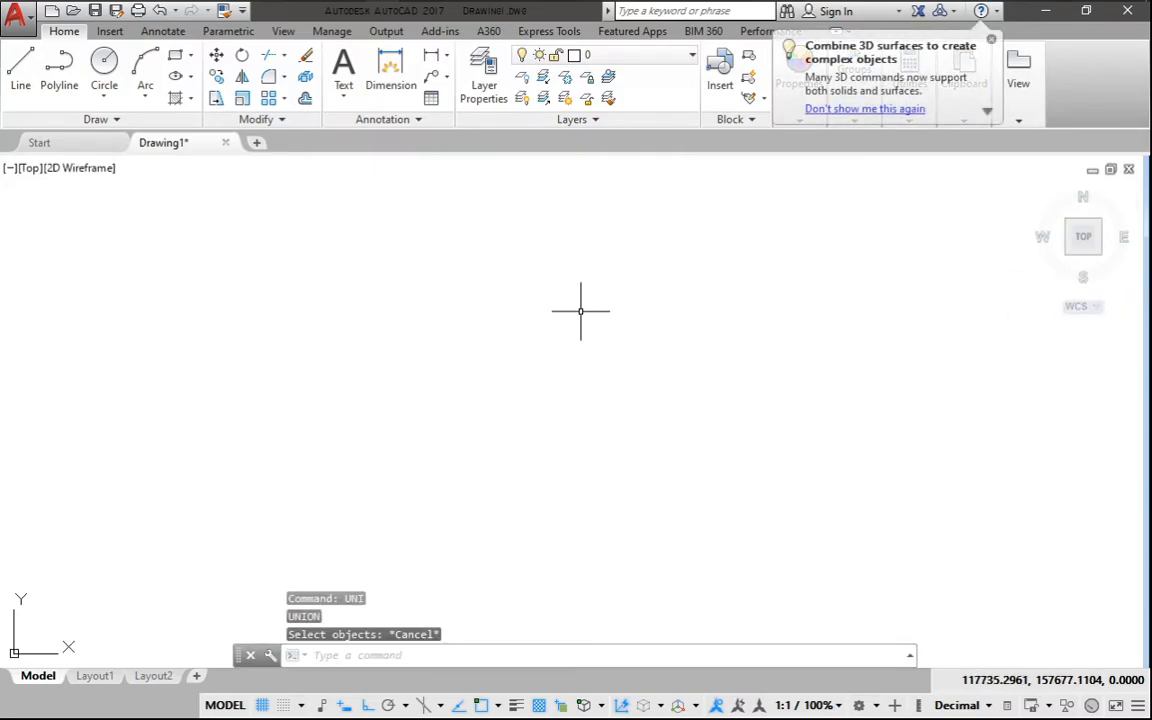
{"action": "type", "text": "UNI"}
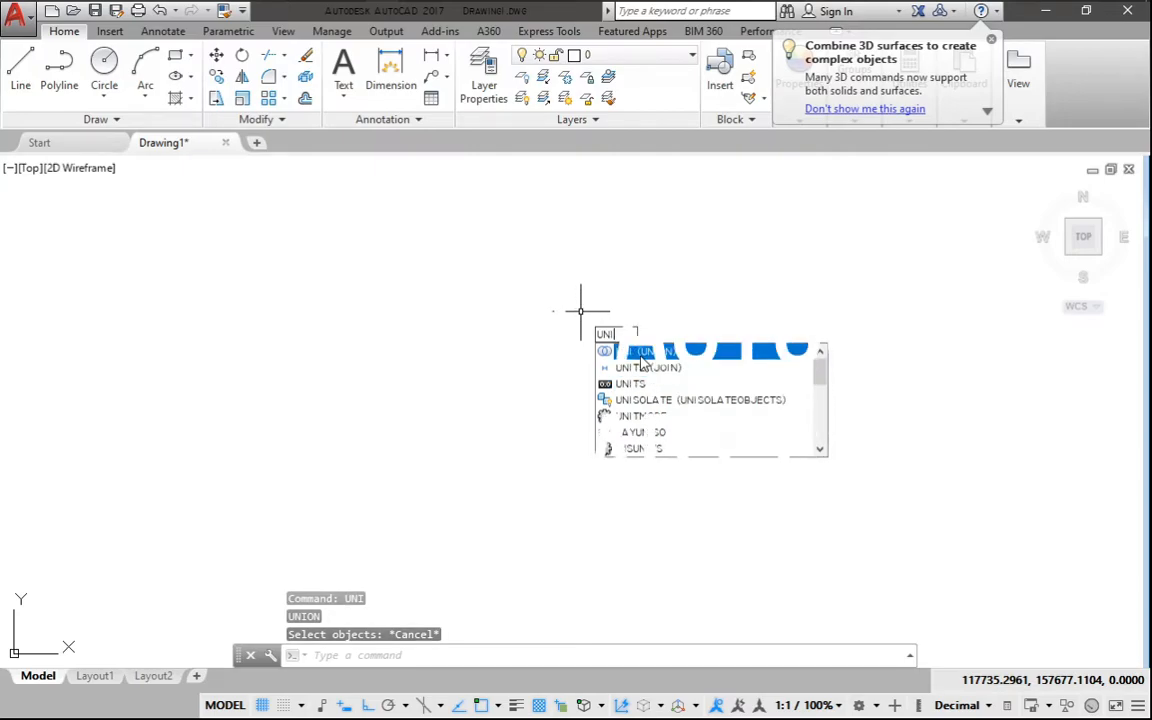
{"action": "type", "text": "T"}
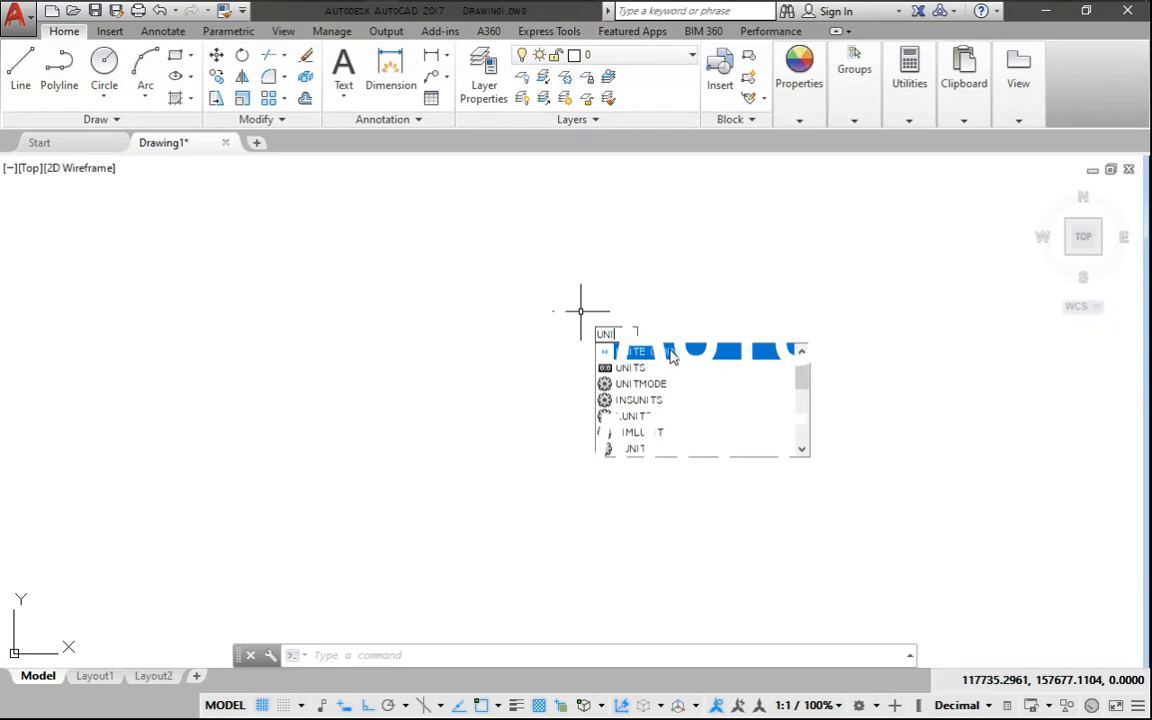
{"action": "key", "text": "BackSpace"}
{"action": "key", "text": "BackSpace"}
{"action": "key", "text": "BackSpace"}
{"action": "type", "text": "RE"}
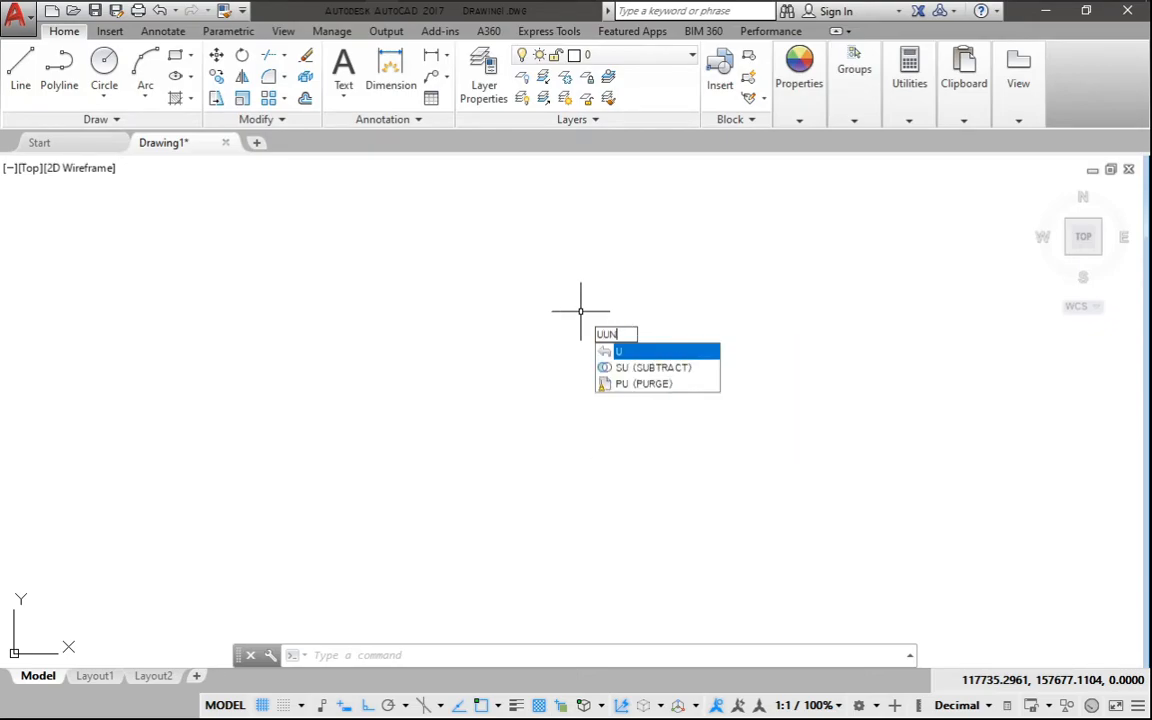
{"action": "key", "text": "BackSpace"}
{"action": "key", "text": "BackSpace"}
{"action": "key", "text": "BackSpace"}
{"action": "type", "text": "U"}
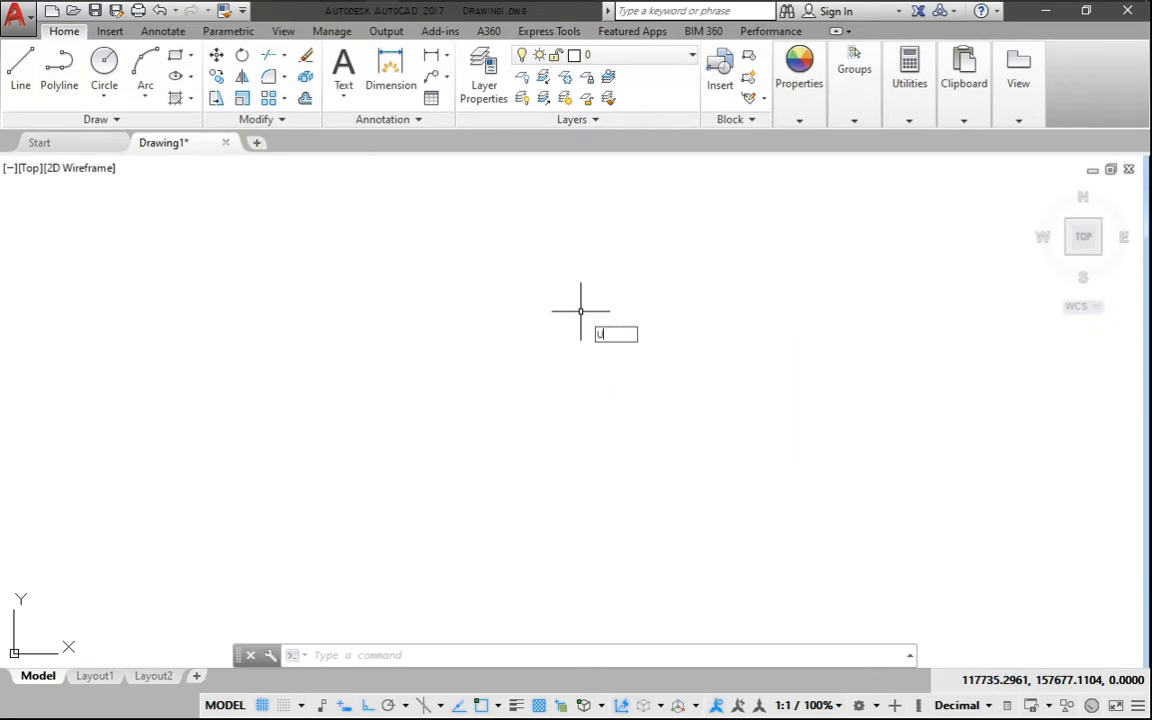
{"action": "type", "text": "NI"}
{"action": "type", "text": "TS"}
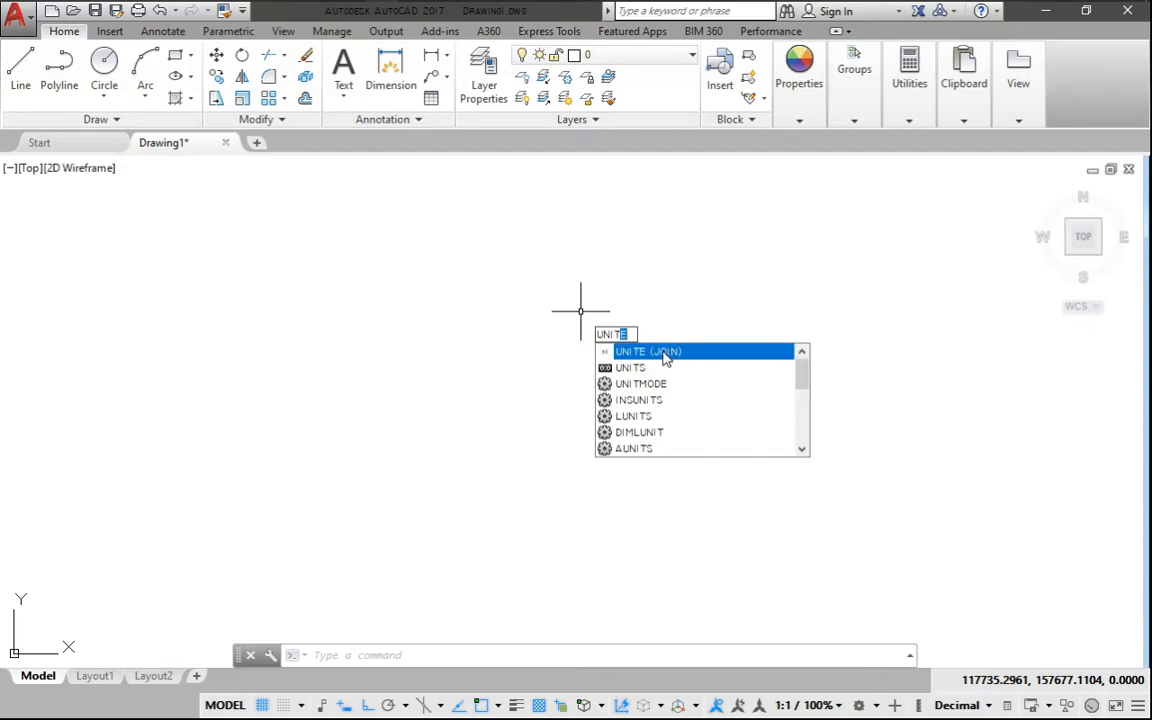
{"action": "key", "text": "Return"}
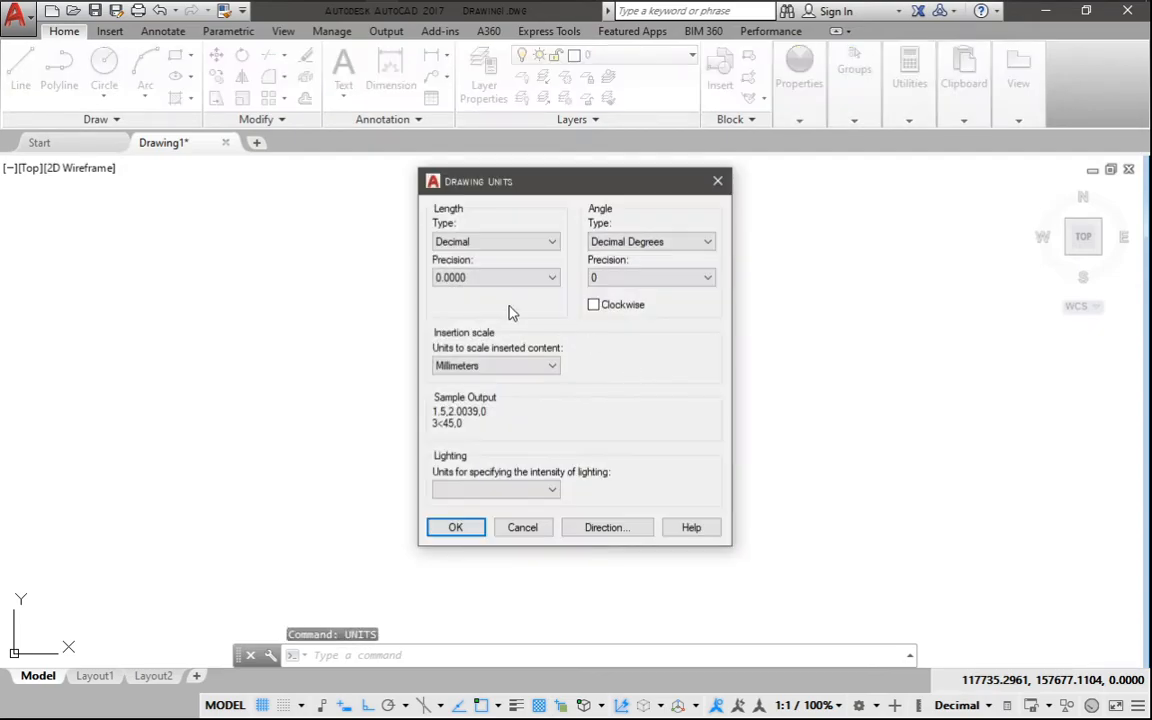
Keep decimal lengths in millimeters and decimal-degree angles, both at 0.0 precision.
{"action": "left_click", "coordinate": [513, 243]}
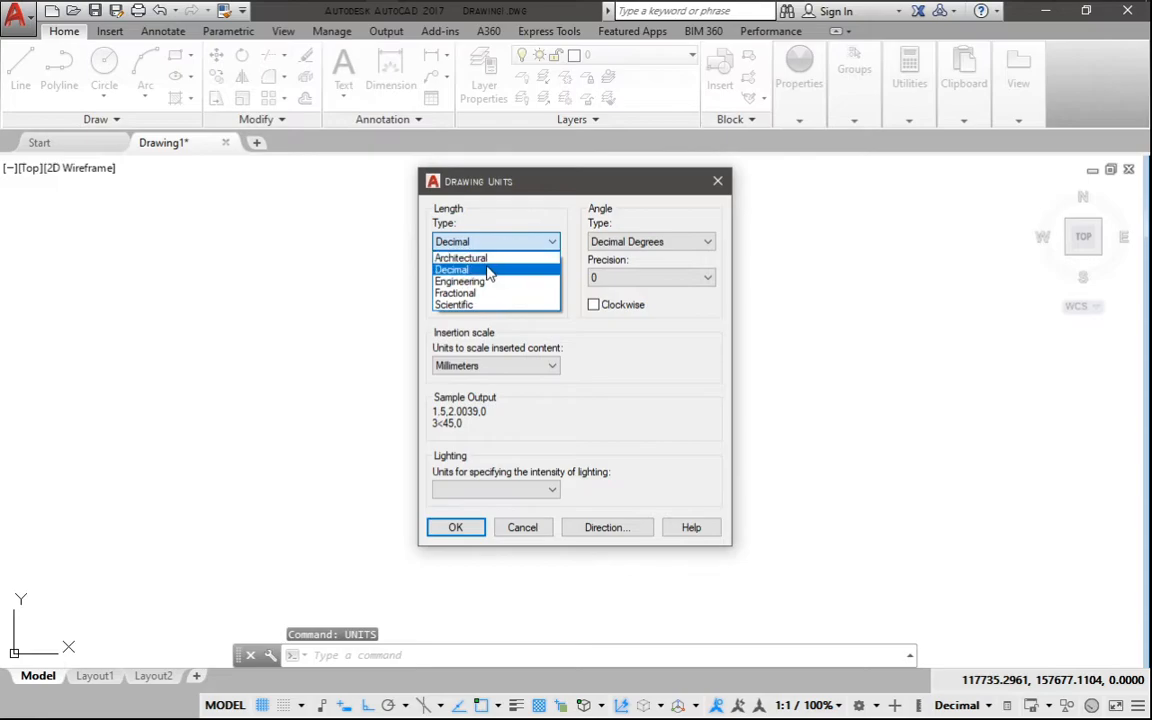
{"action": "left_click", "coordinate": [452, 269]}
{"action": "left_click", "coordinate": [495, 277]}
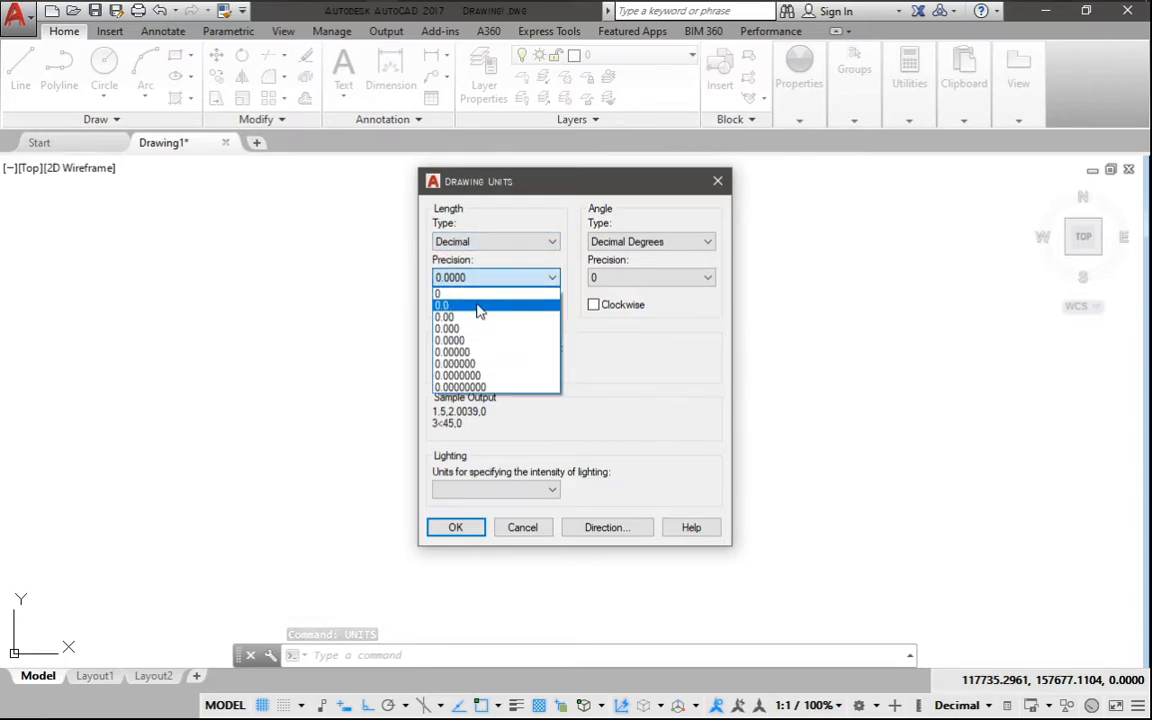
{"action": "left_click", "coordinate": [445, 305]}
{"action": "left_click", "coordinate": [495, 365]}
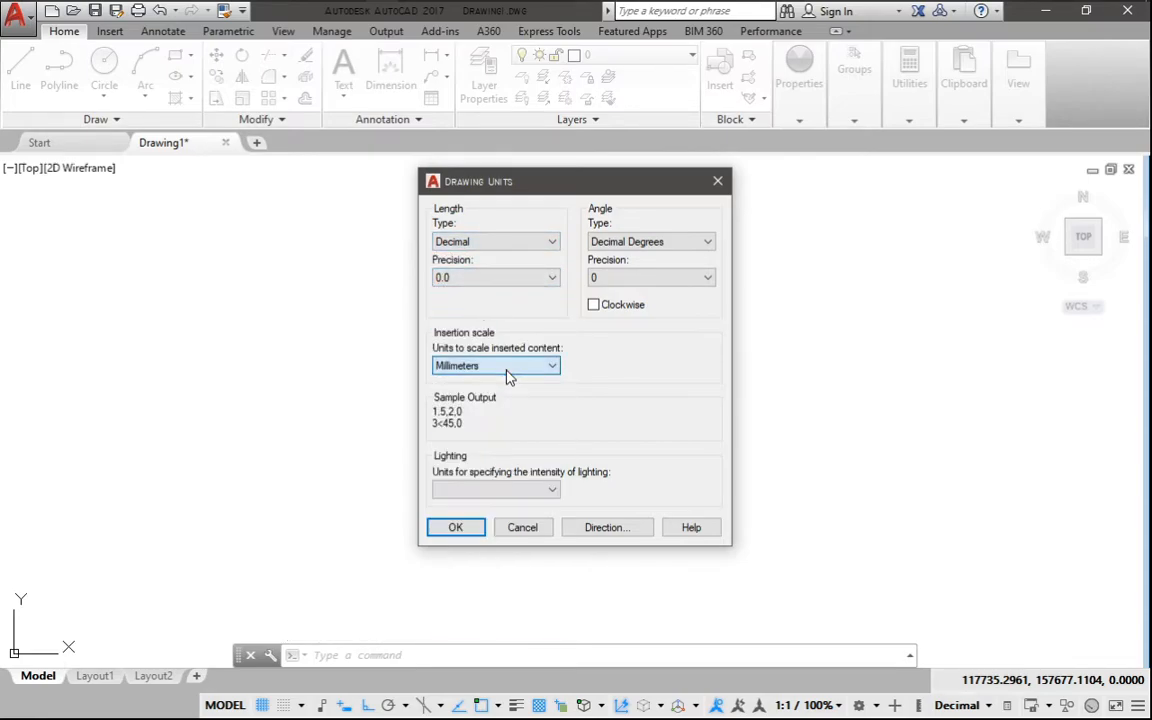
{"action": "left_click", "coordinate": [650, 241]}
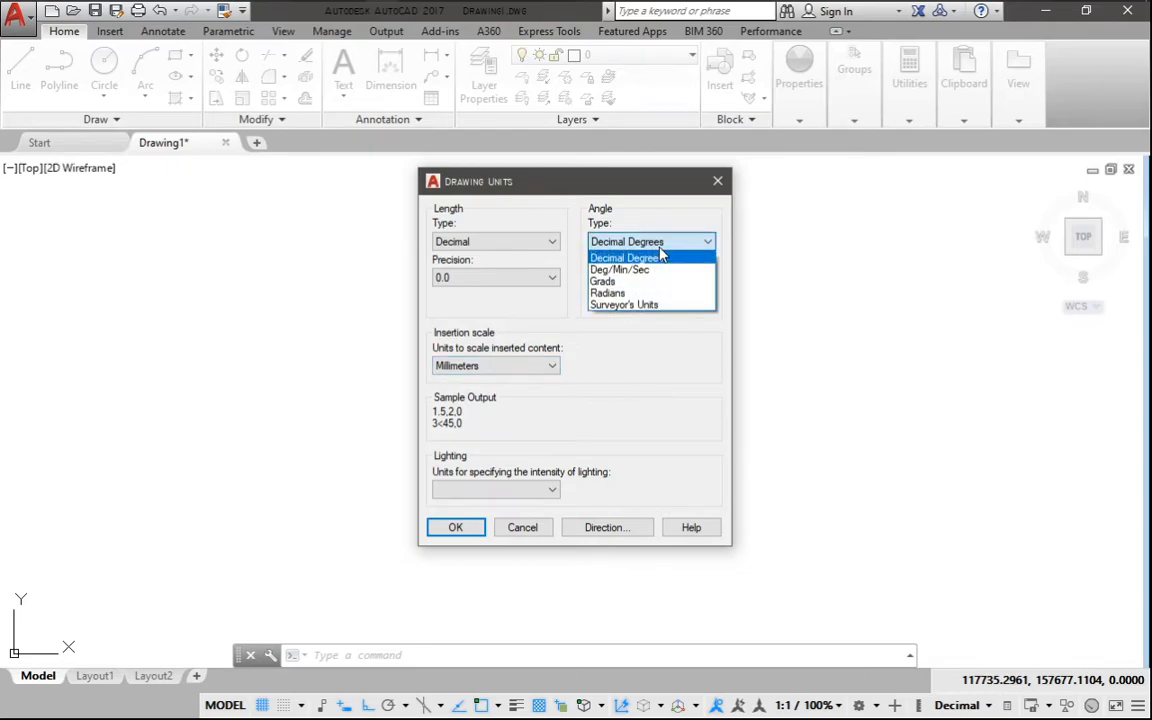
{"action": "left_click", "coordinate": [625, 257]}
{"action": "left_click", "coordinate": [650, 277]}
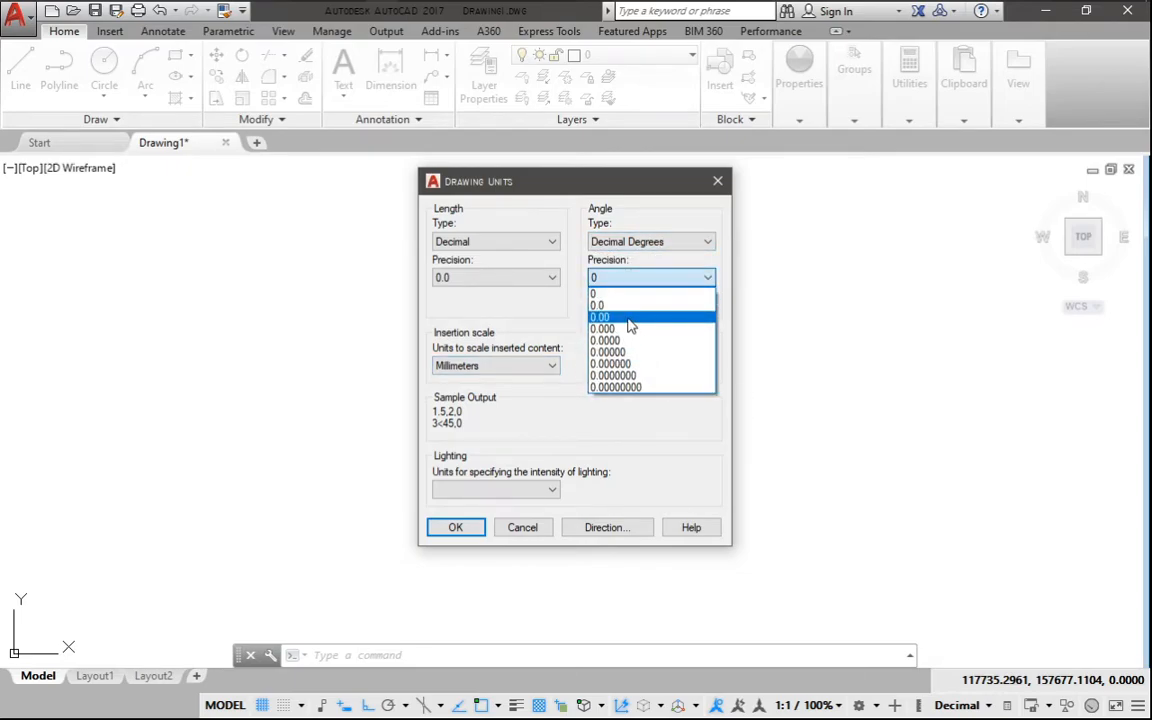
{"action": "left_click", "coordinate": [600, 305]}
Set lighting units to International and the base angle direction to North, then apply the units.
{"action": "left_click", "coordinate": [495, 489]}
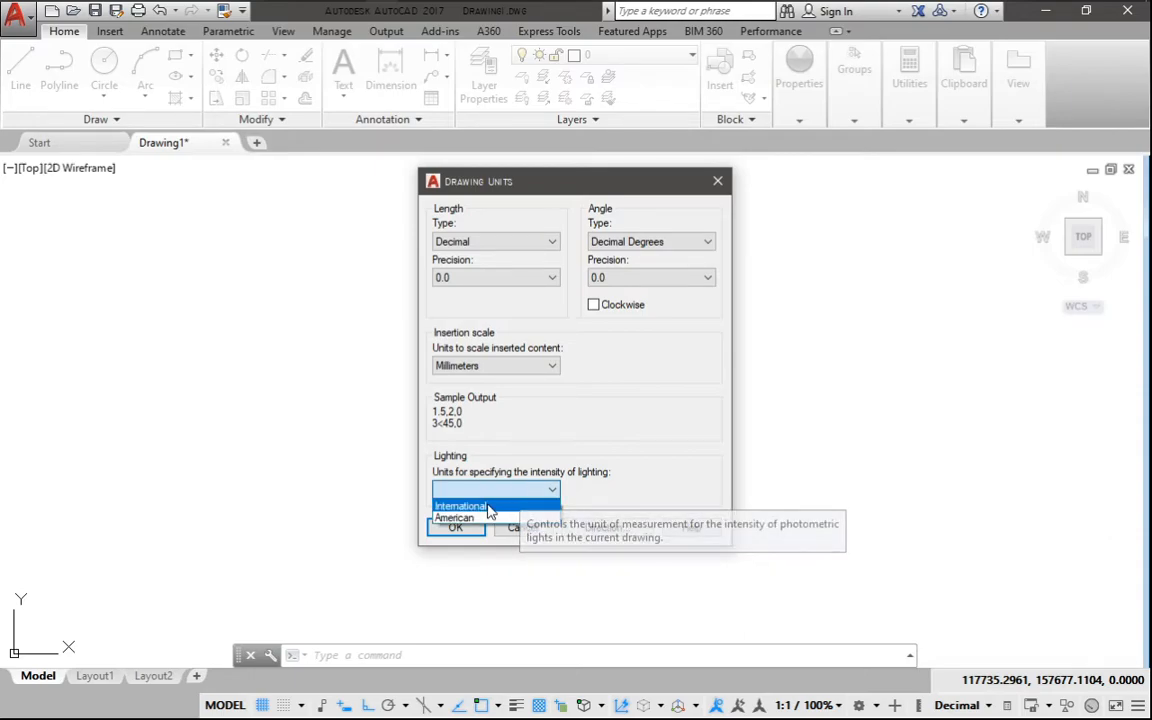
{"action": "left_click", "coordinate": [500, 505]}
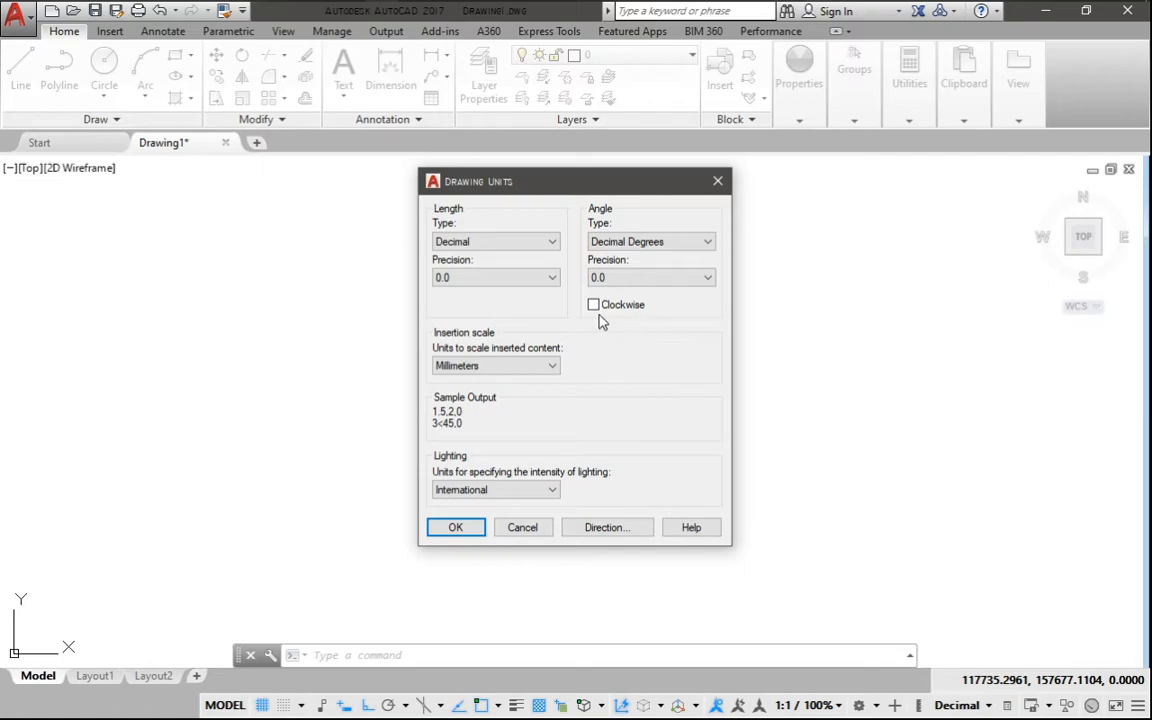
{"action": "left_click", "coordinate": [580, 533]}
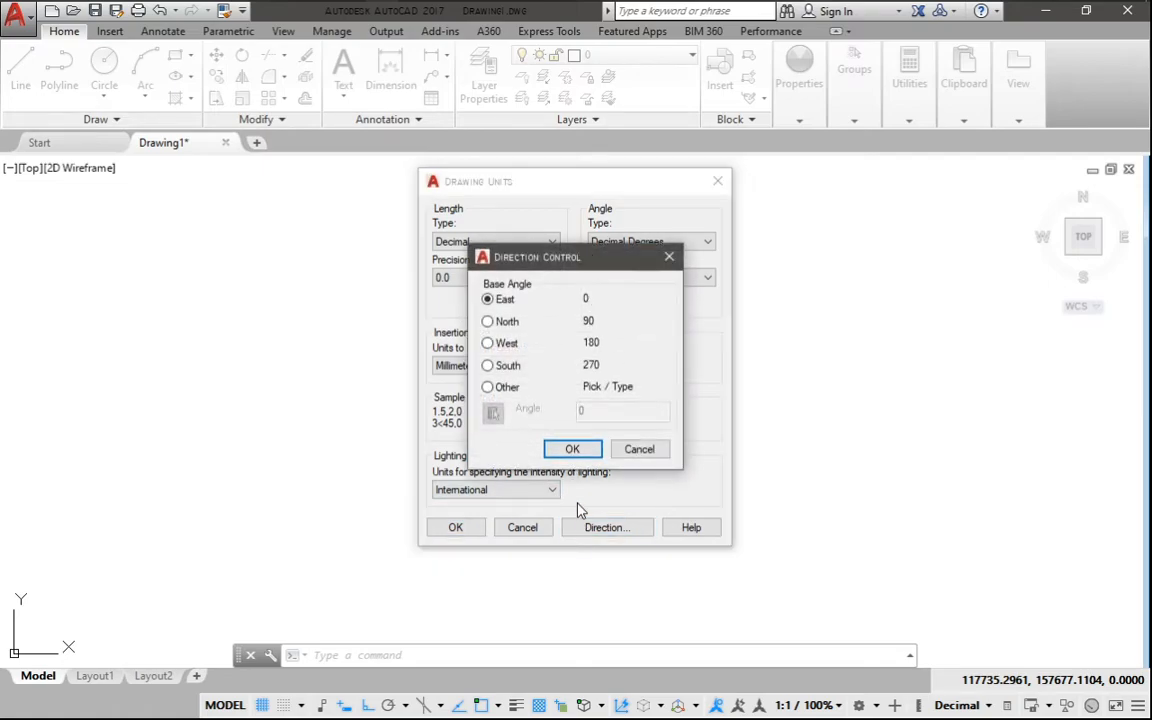
{"action": "left_click", "coordinate": [487, 321]}
{"action": "left_click", "coordinate": [572, 449]}
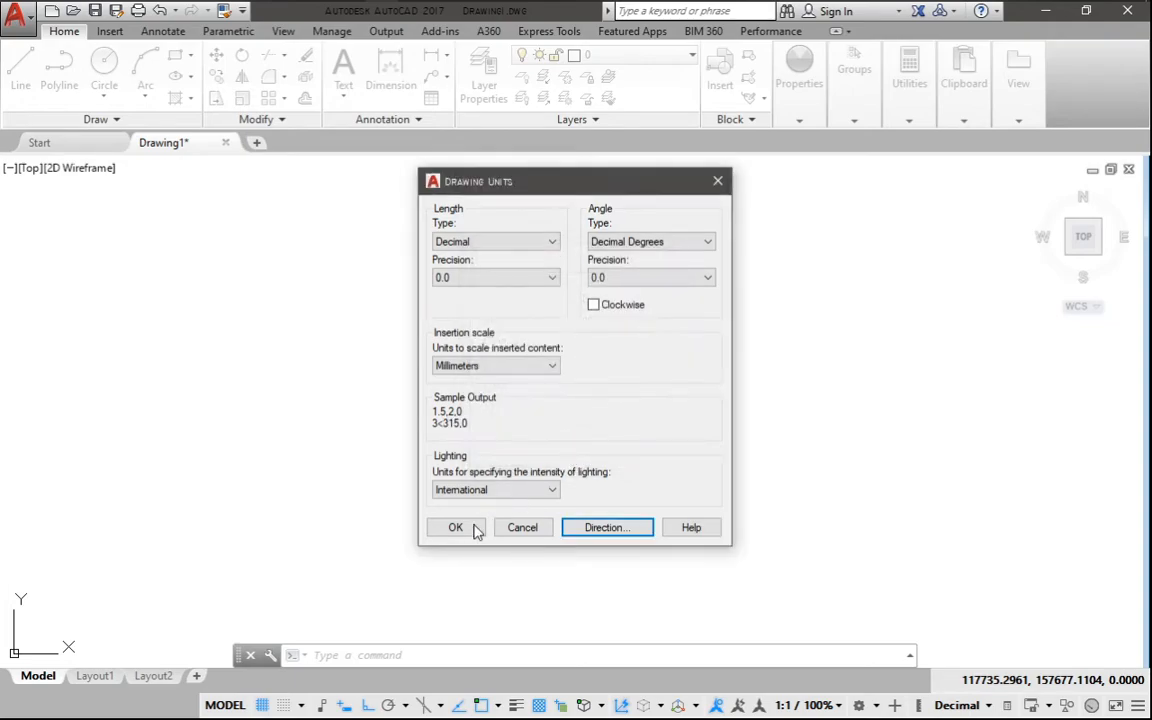
{"action": "left_click", "coordinate": [456, 527]}
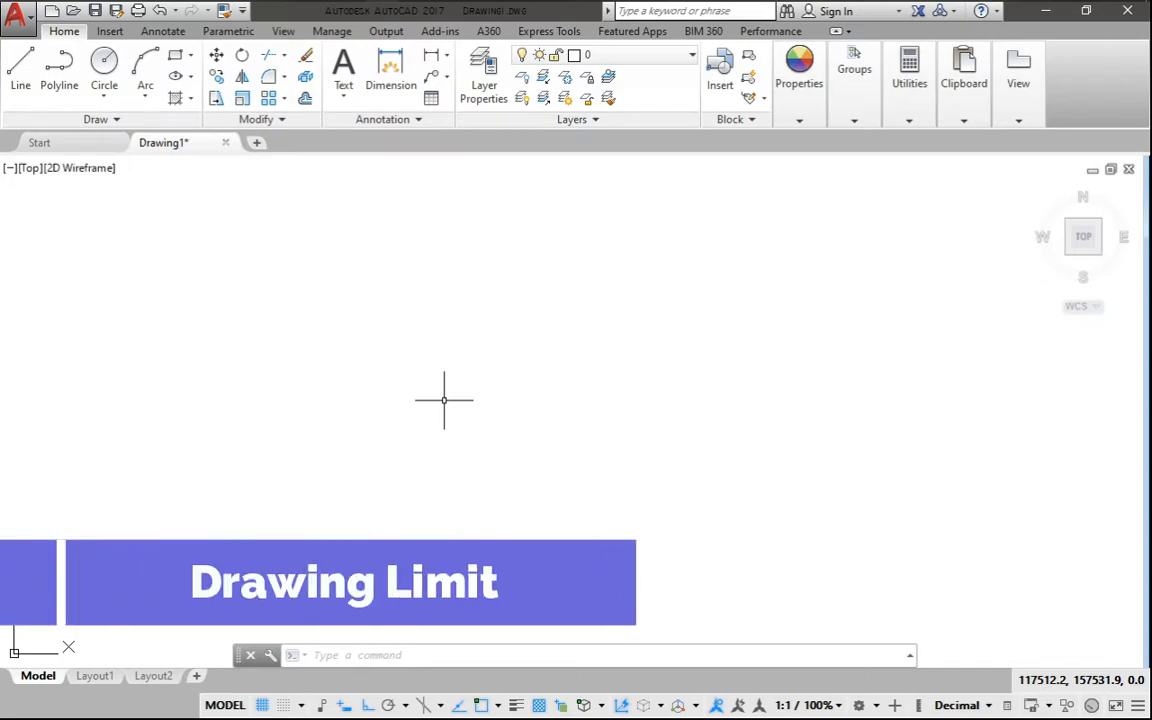
{"action": "type", "text": "LIMITS"}
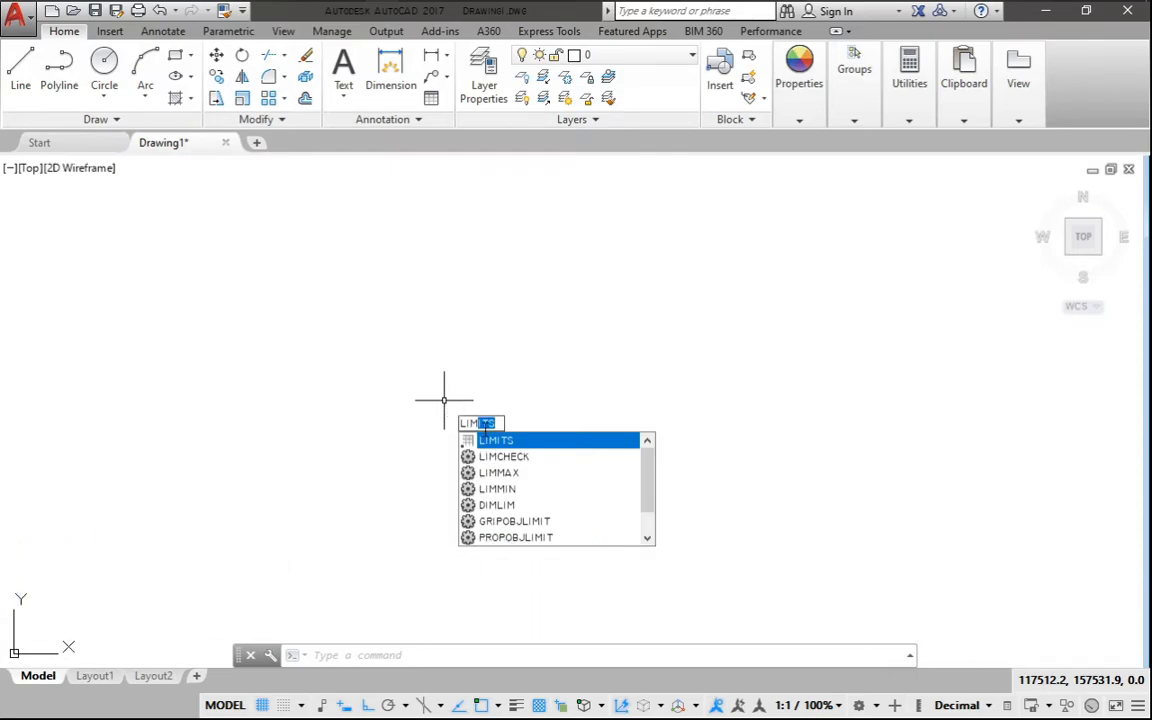
Set drawing limits from lower-left 0,0 to upper-right 279000,210000 with LIMITS.
{"action": "key", "text": "Return"}
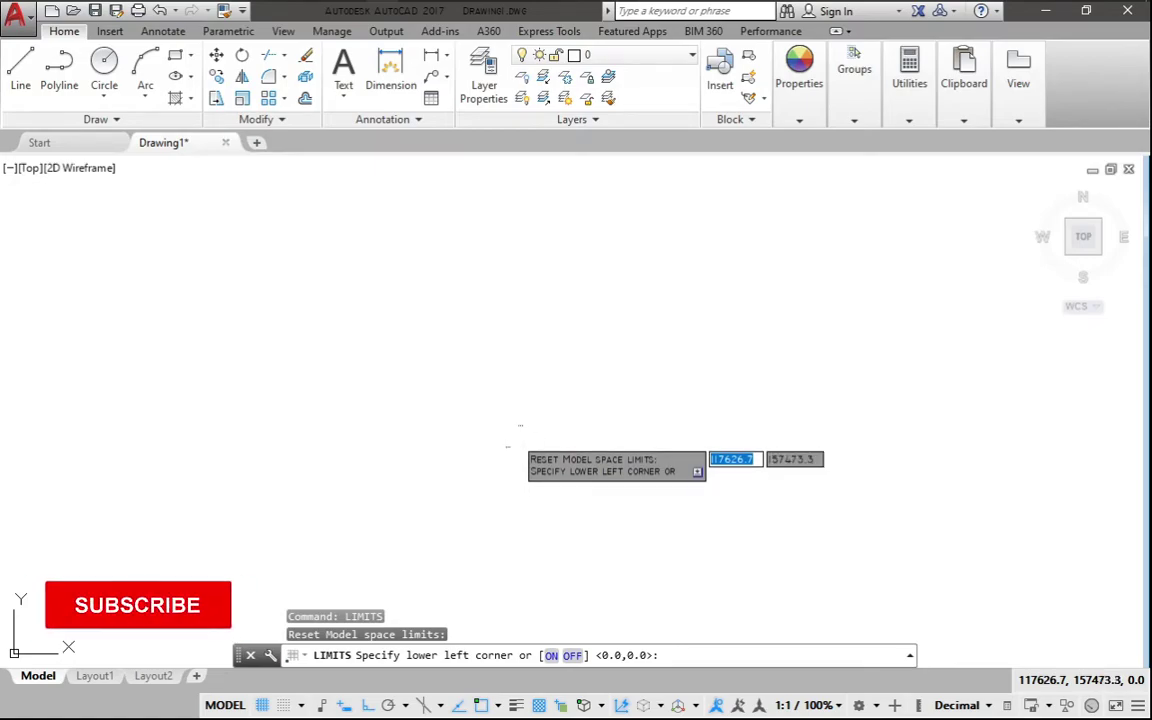
{"action": "type", "text": "0"}
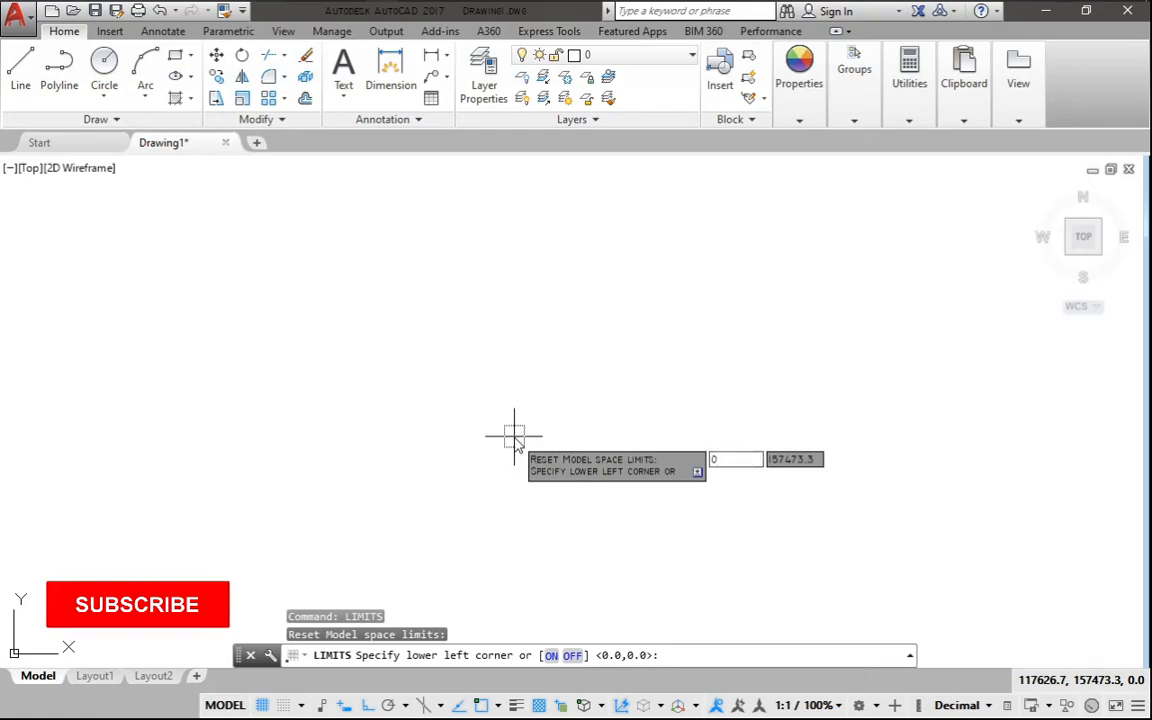
{"action": "key", "text": "Tab"}
{"action": "type", "text": "0"}
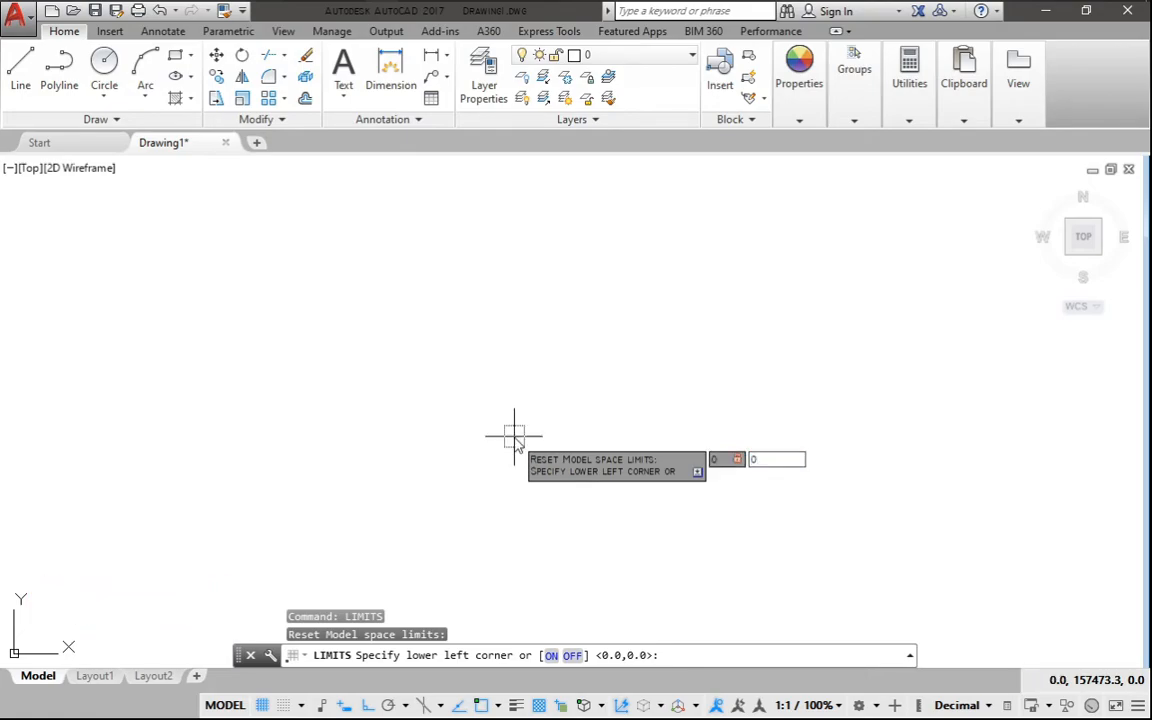
{"action": "key", "text": "Return"}
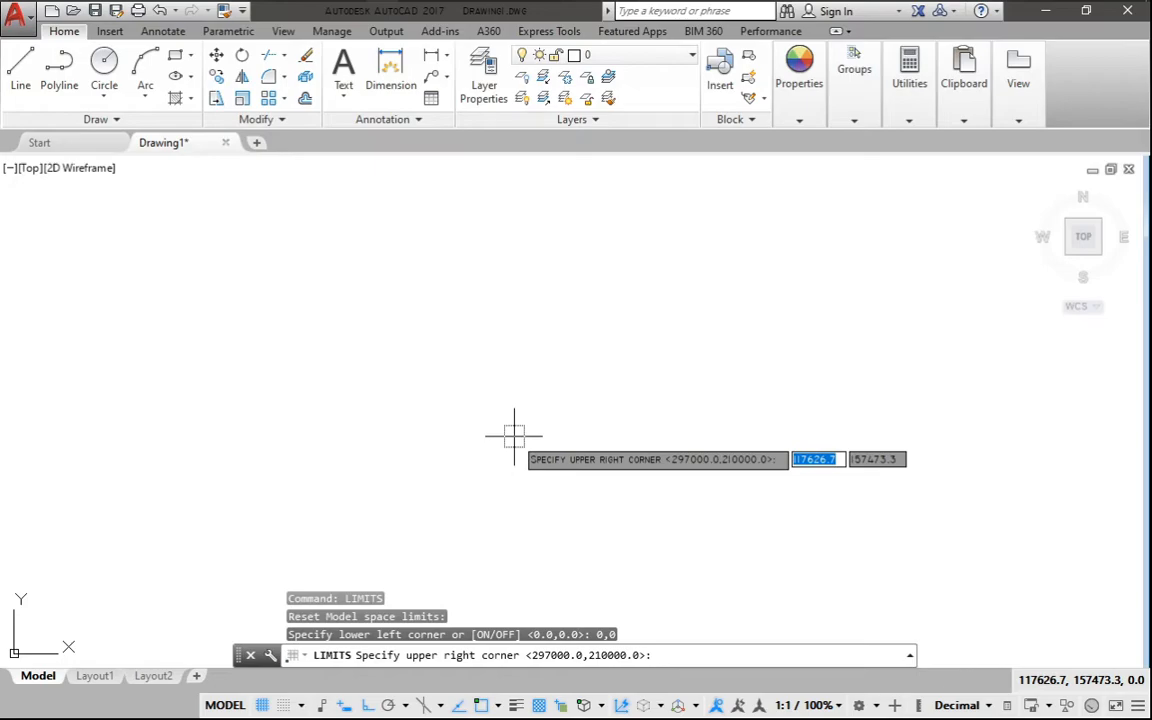
{"action": "type", "text": "2"}
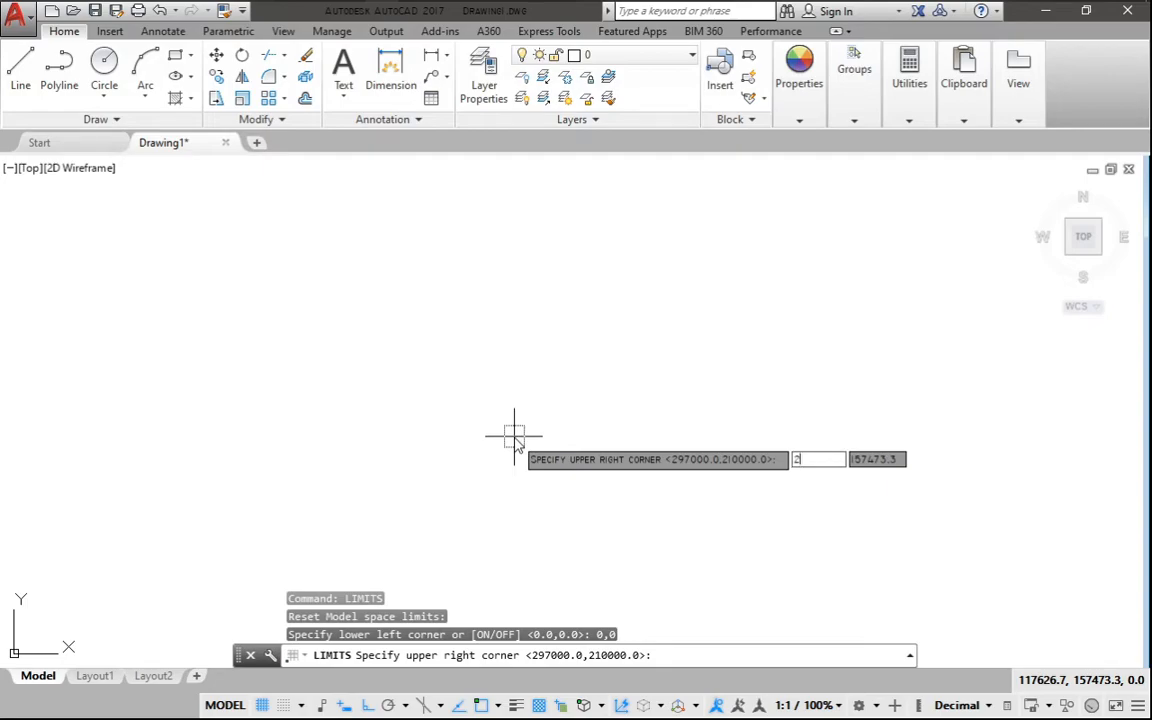
{"action": "type", "text": "79"}
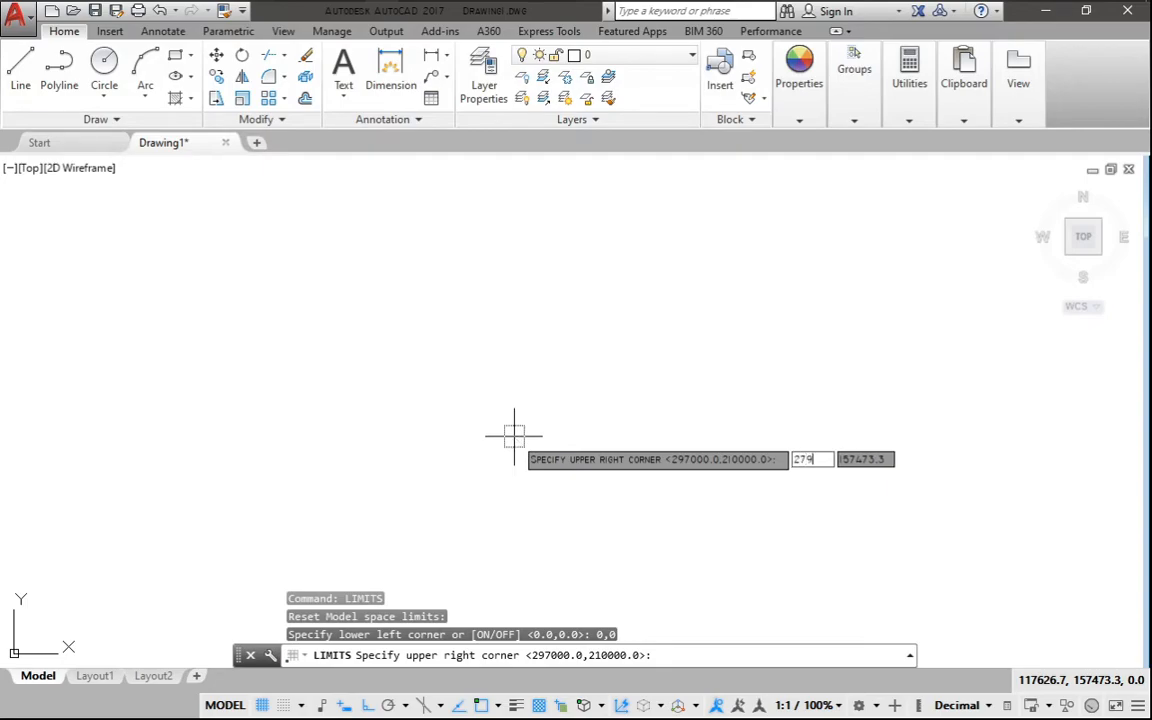
{"action": "type", "text": "000"}
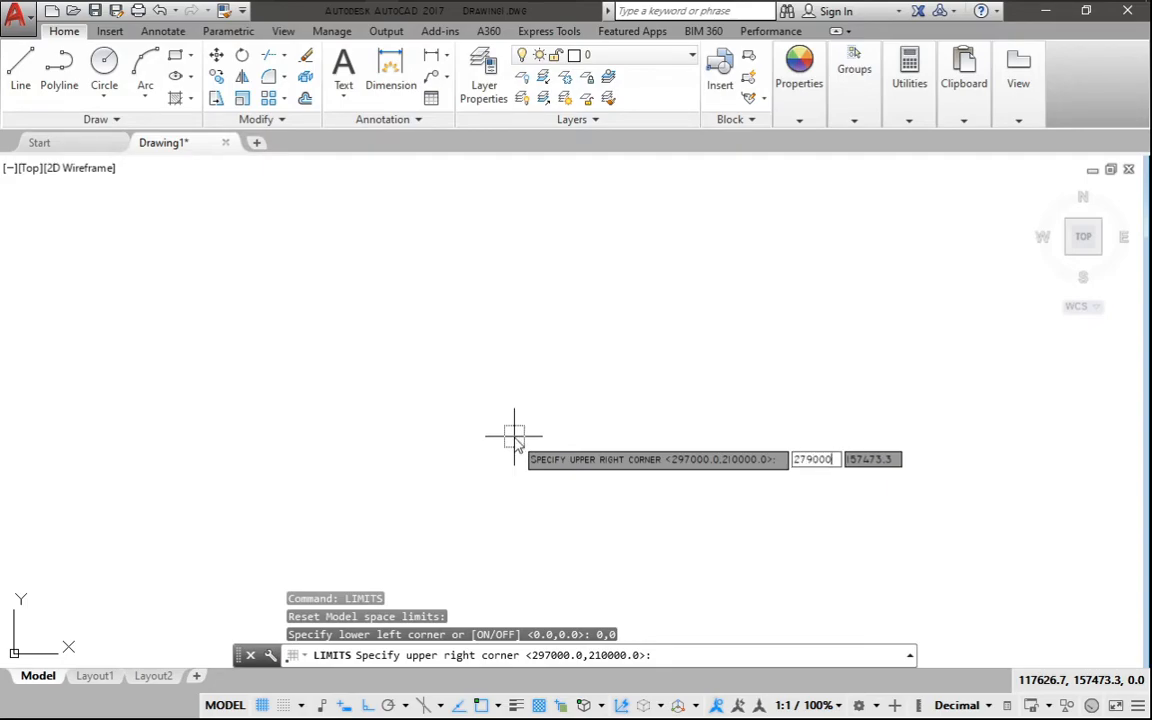
{"action": "key", "text": "Tab"}
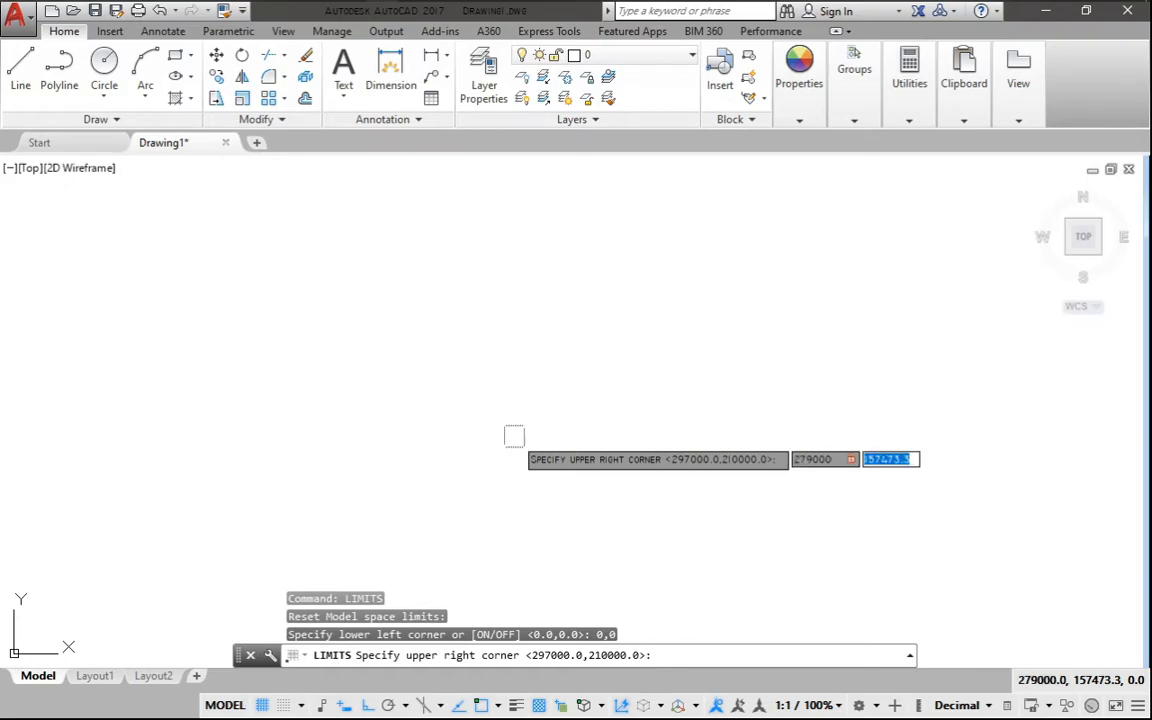
{"action": "type", "text": "210"}
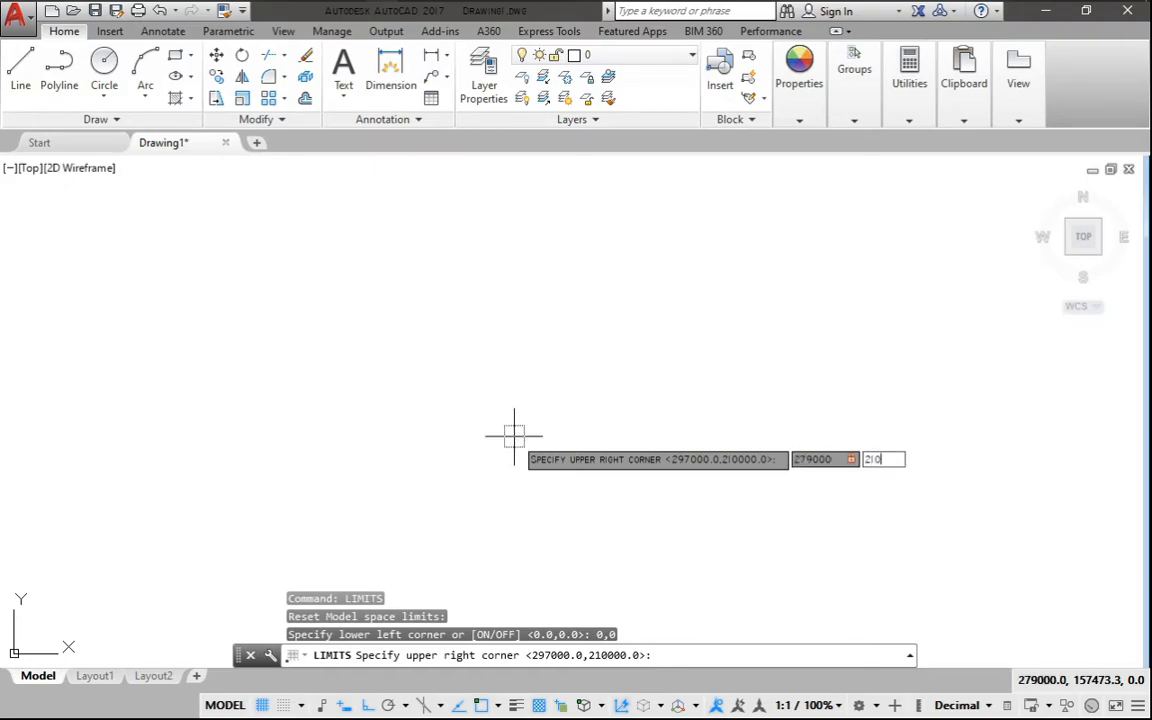
{"action": "type", "text": "00"}
{"action": "type", "text": "0"}
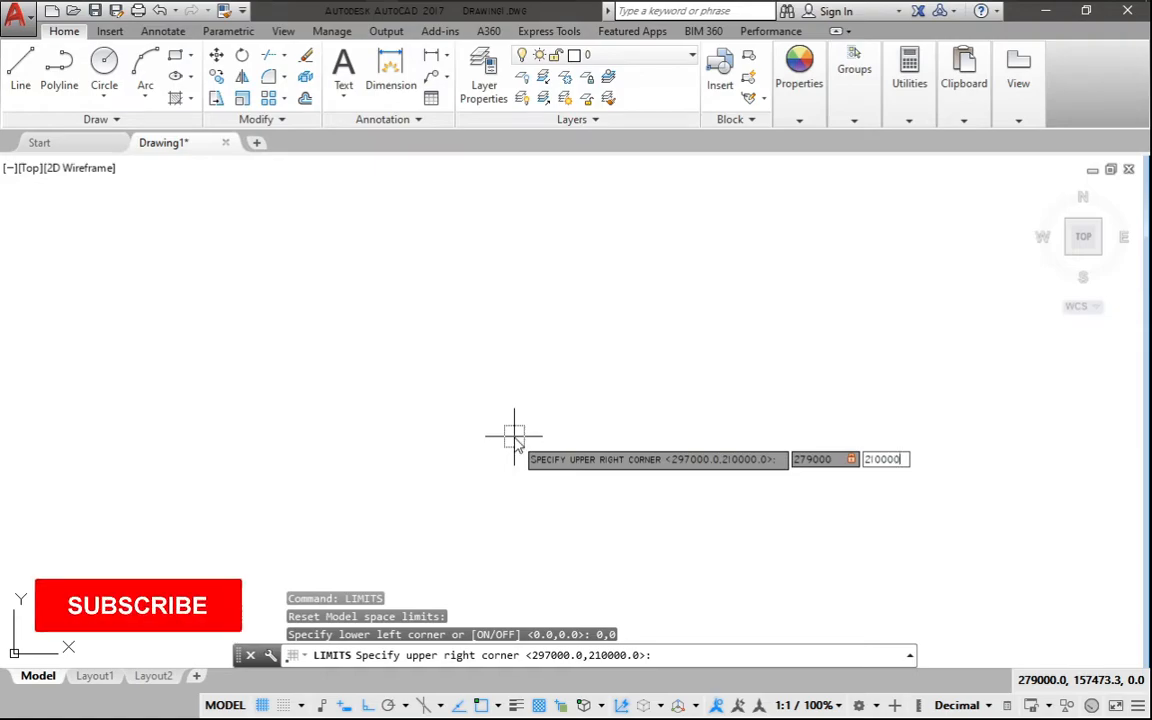
{"action": "key", "text": "Return"}
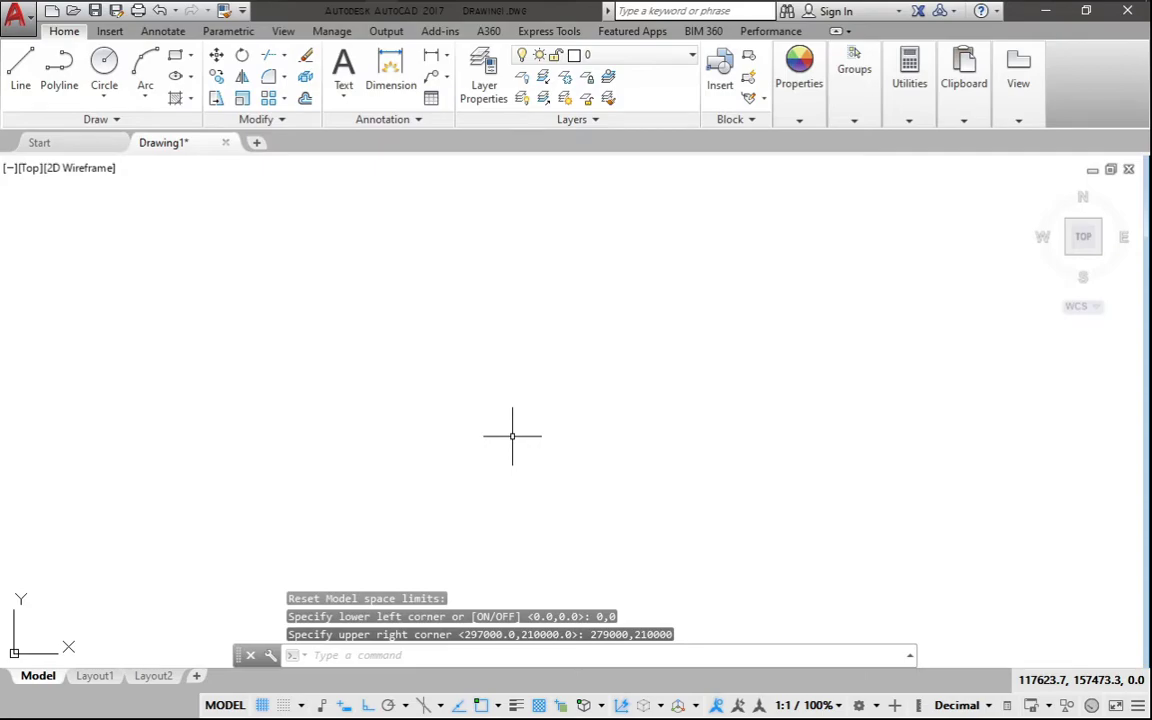
{"action": "type", "text": "z"}
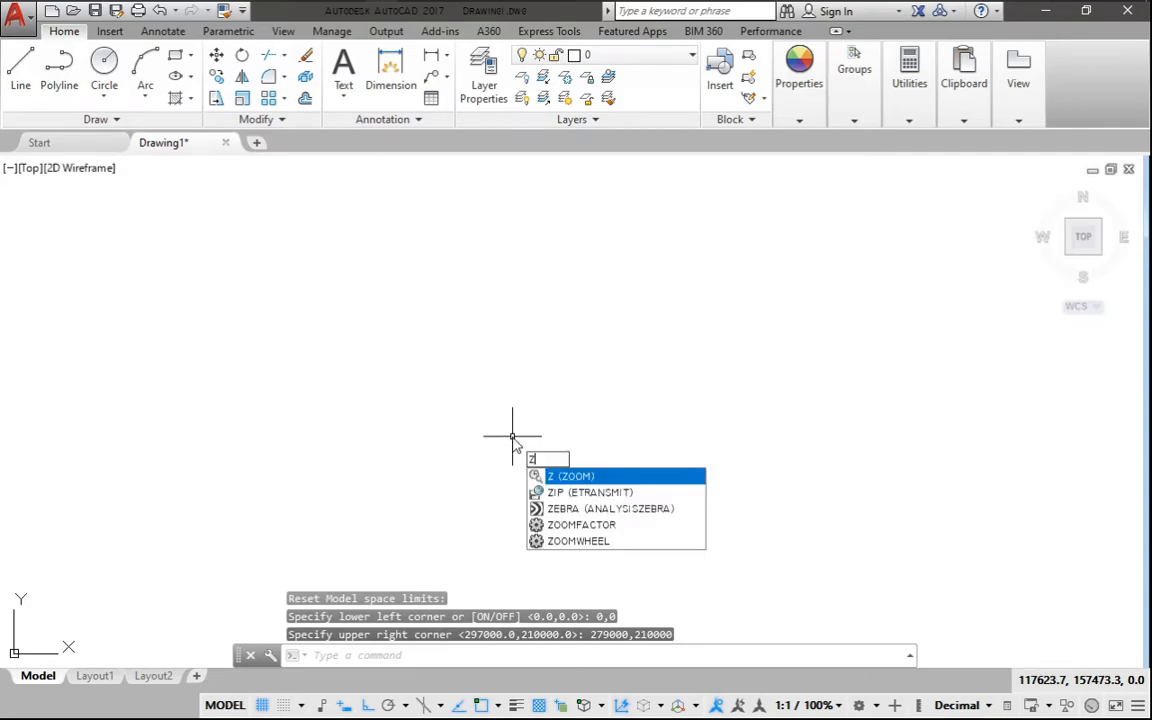
{"action": "key", "text": "Return"}
{"action": "type", "text": "e"}
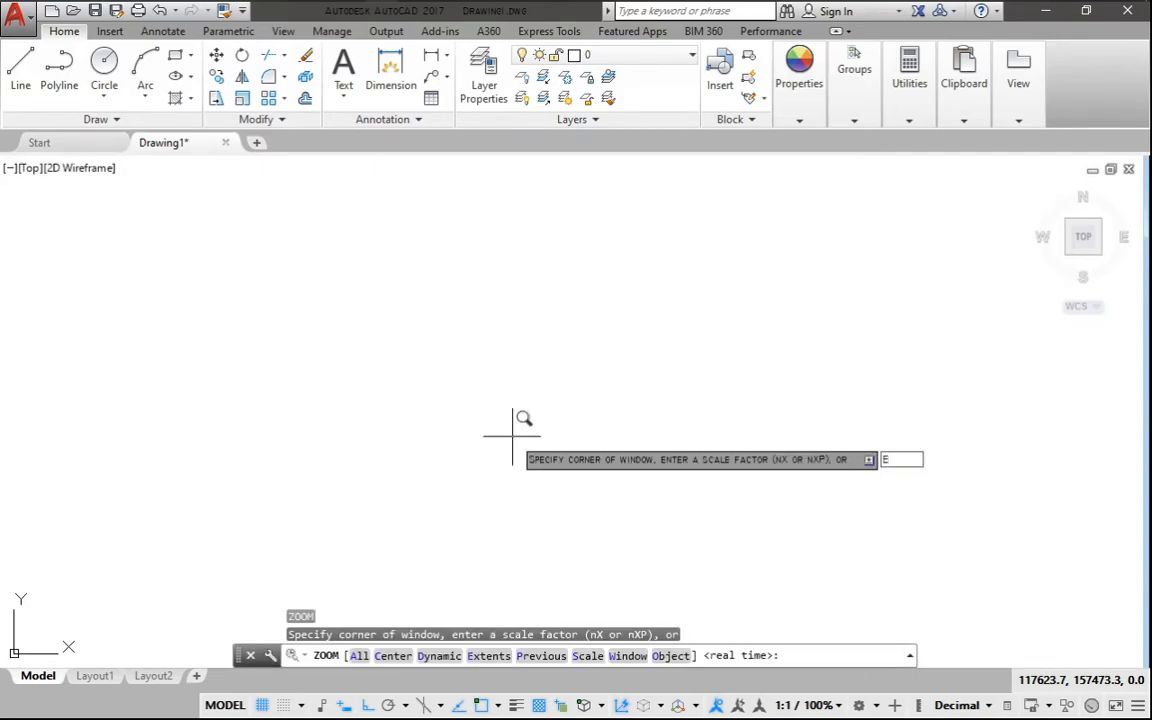
{"action": "key", "text": "Return"}
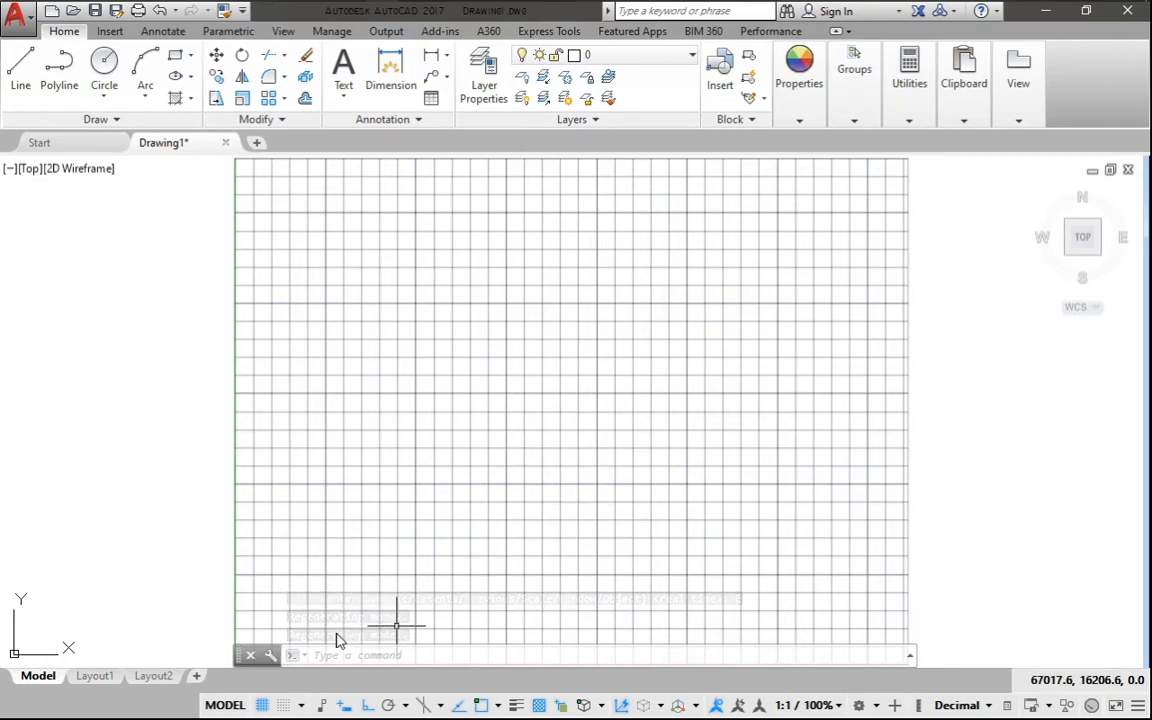
{"action": "scroll", "coordinate": [525, 494], "scroll_direction": "down", "scroll_amount": 1}
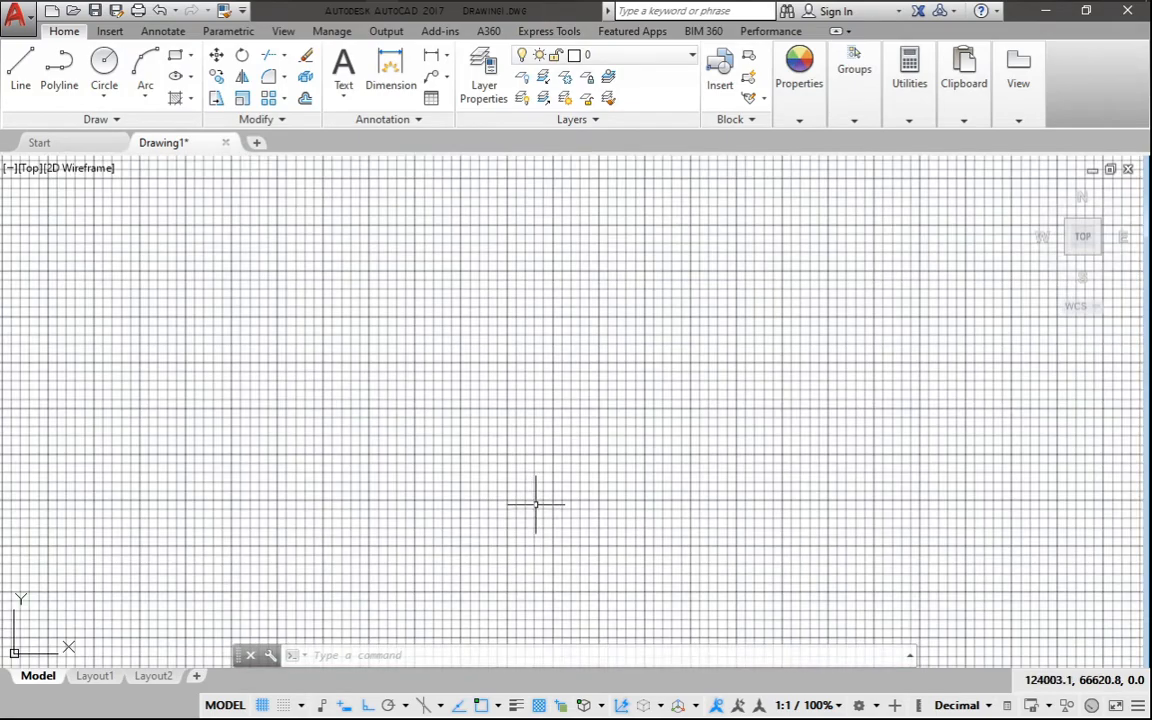
{"action": "scroll", "coordinate": [525, 455], "scroll_direction": "down", "scroll_amount": 2}
{"action": "scroll", "coordinate": [535, 440], "scroll_direction": "down", "scroll_amount": 1}
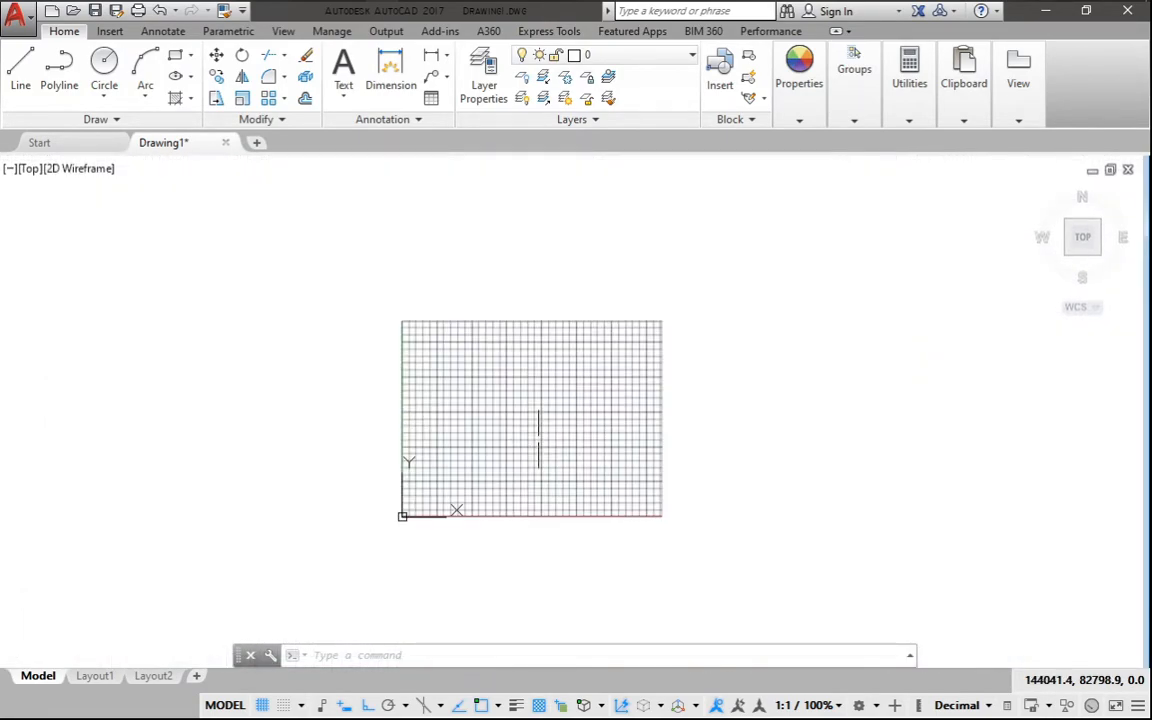
{"action": "scroll", "coordinate": [538, 437], "scroll_direction": "up", "scroll_amount": 4}
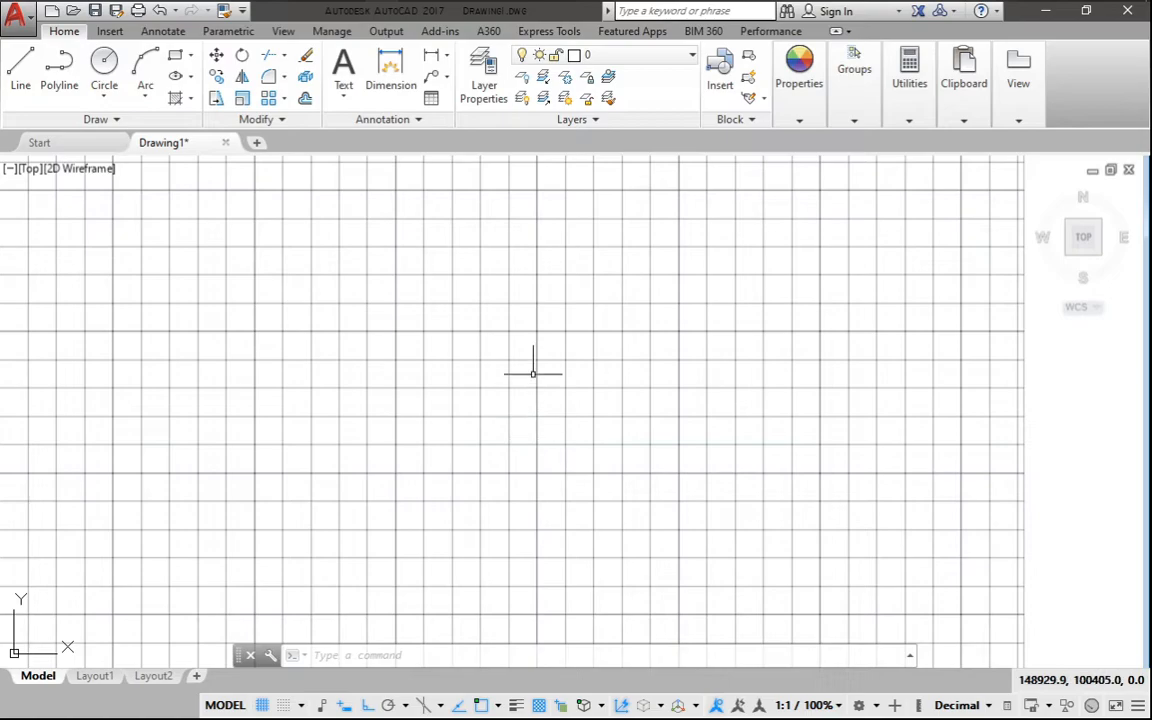
{"action": "scroll", "coordinate": [480, 325], "scroll_direction": "down", "scroll_amount": 2}
{"action": "scroll", "coordinate": [492, 381], "scroll_direction": "up", "scroll_amount": 2}
{"action": "key", "text": "F7"}
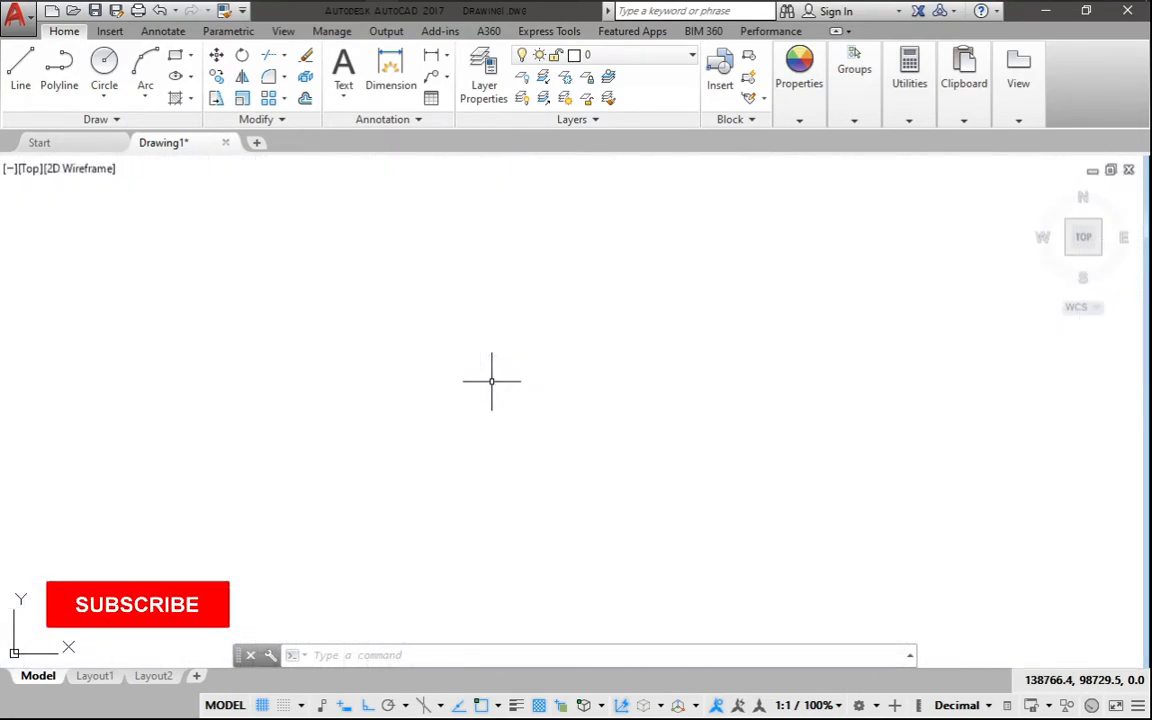
{"action": "scroll", "coordinate": [491, 381], "scroll_direction": "down", "scroll_amount": 3}
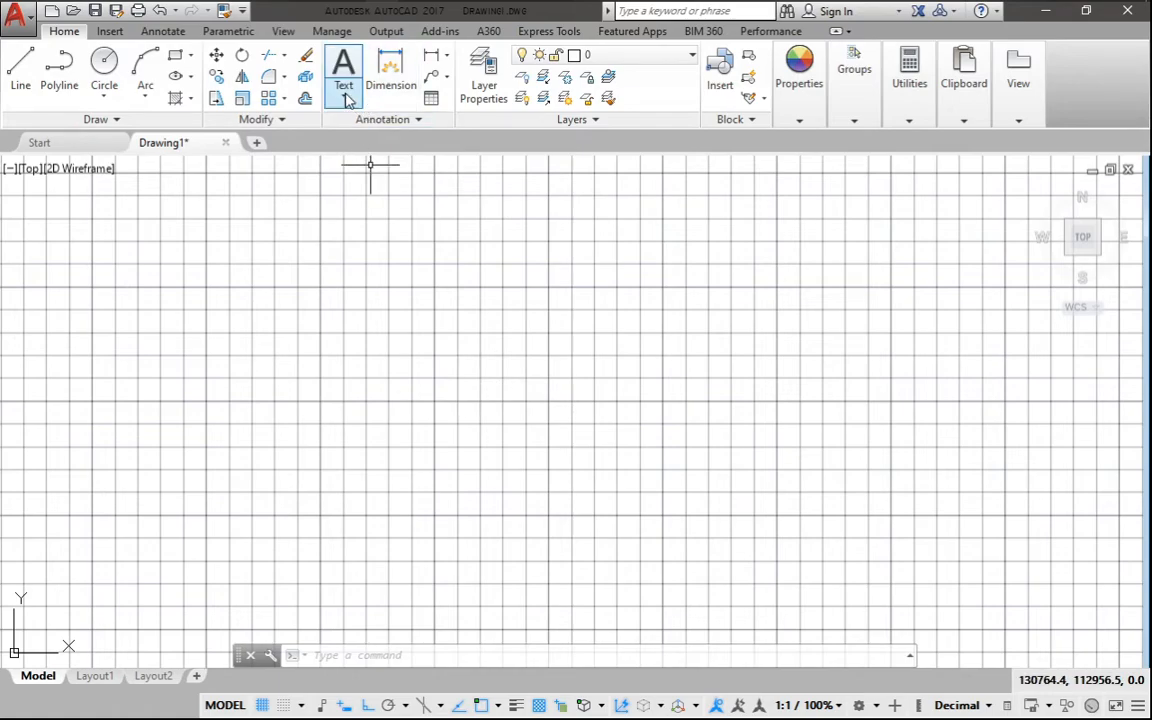
From the Annotate ribbon, reach Manage Text Styles to open the Text Style dialog.
{"action": "left_click", "coordinate": [152, 36]}
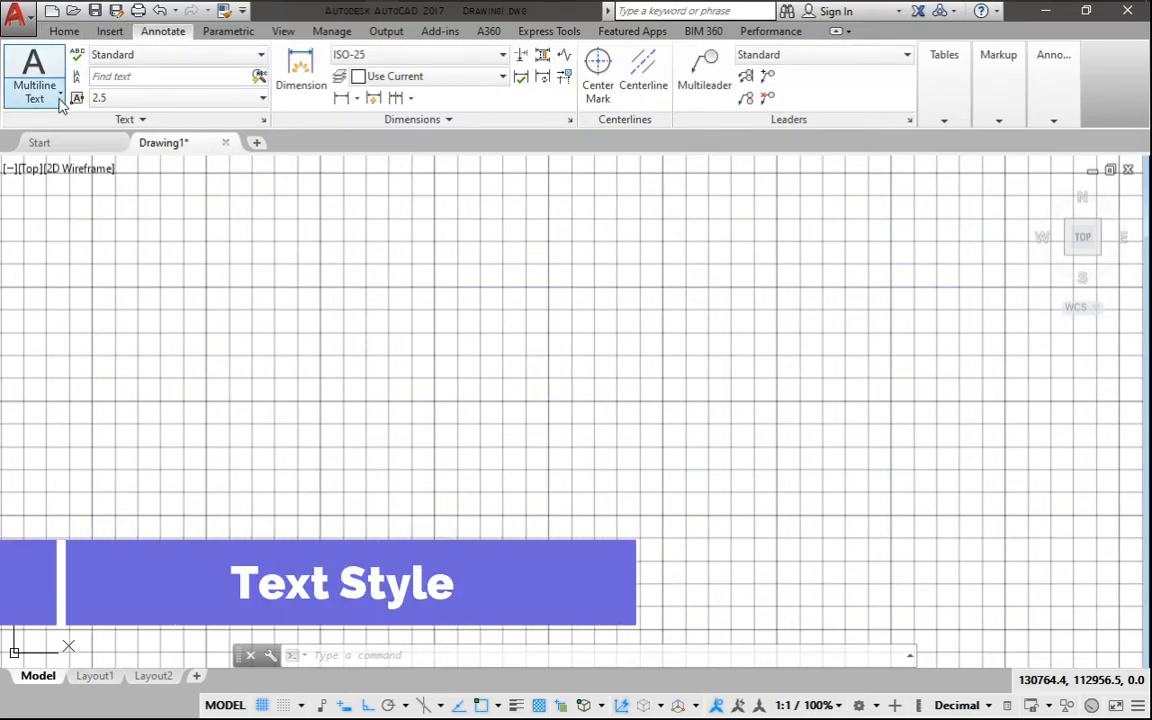
{"action": "left_click", "coordinate": [259, 56]}
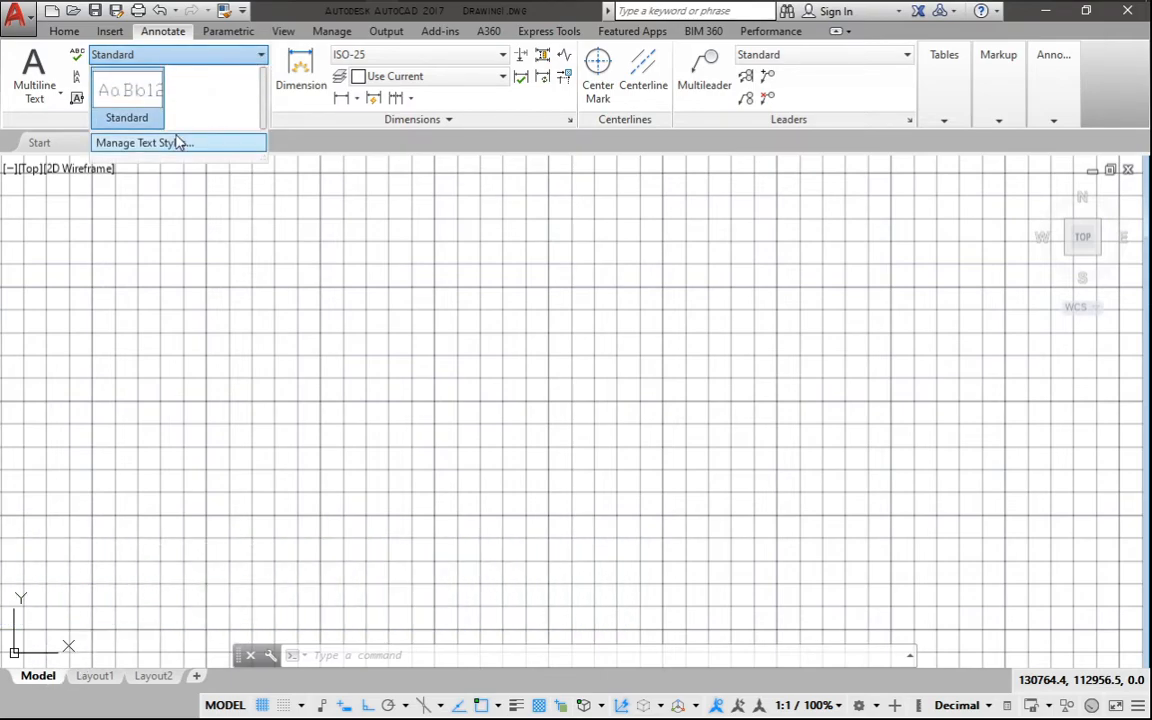
{"action": "left_click", "coordinate": [145, 142]}
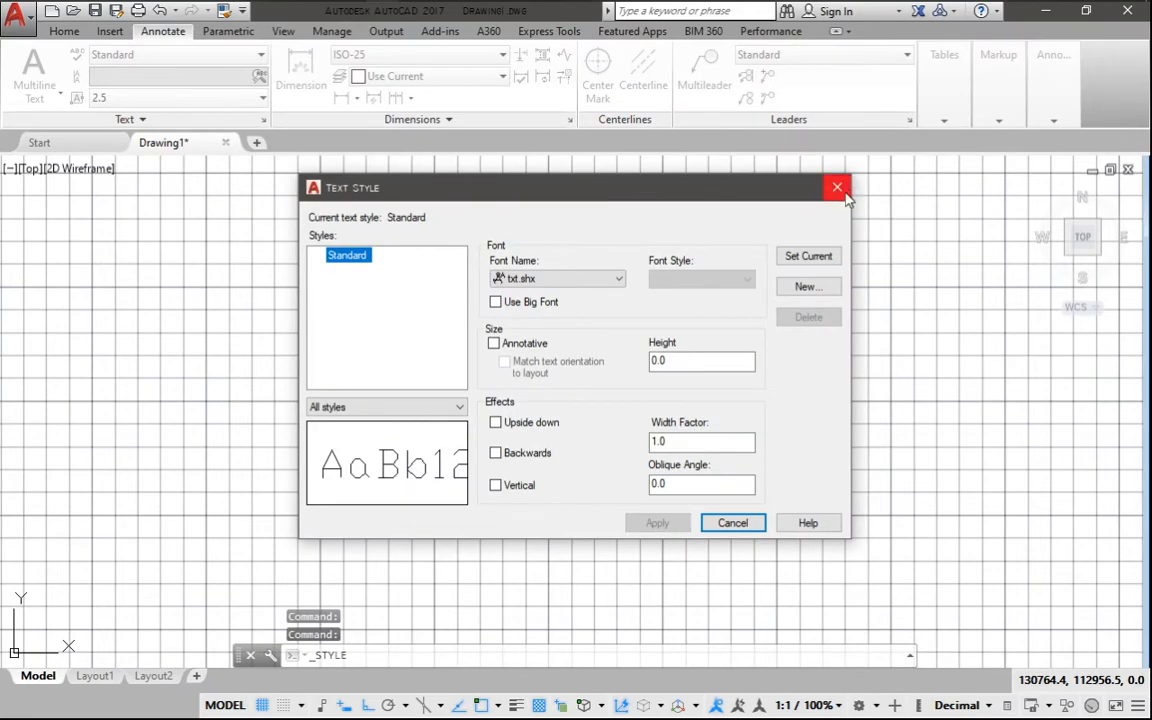
{"action": "left_click", "coordinate": [837, 188]}
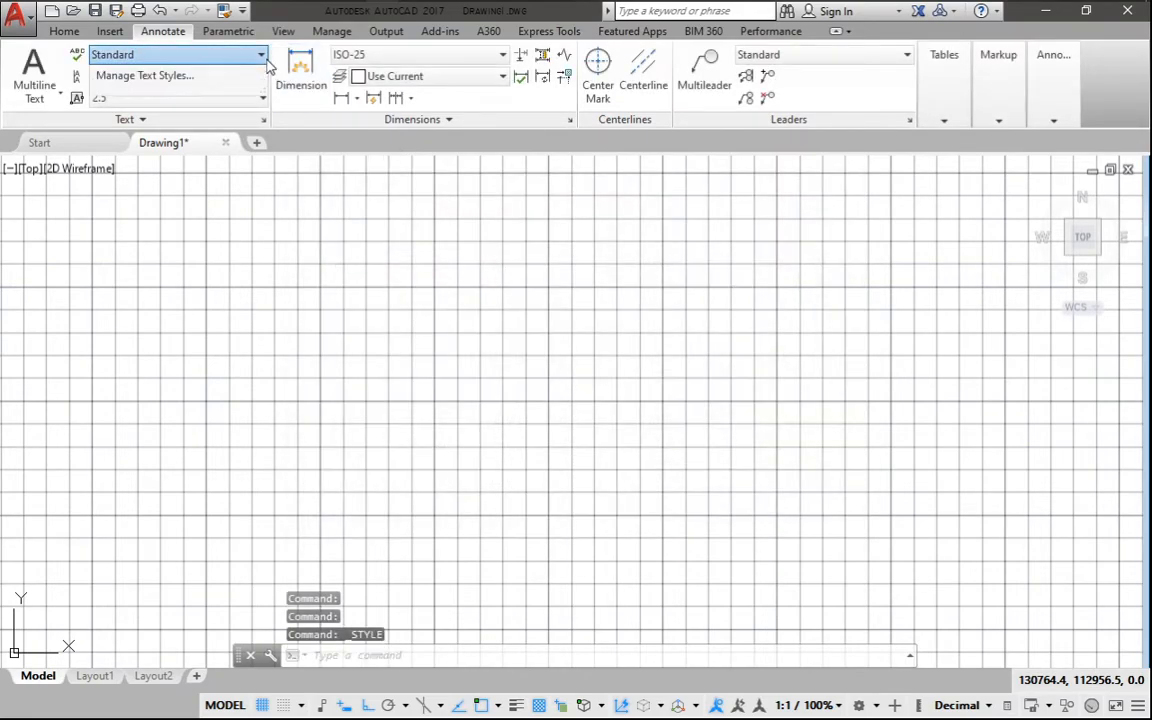
{"action": "left_click", "coordinate": [259, 56]}
{"action": "left_click", "coordinate": [171, 143]}
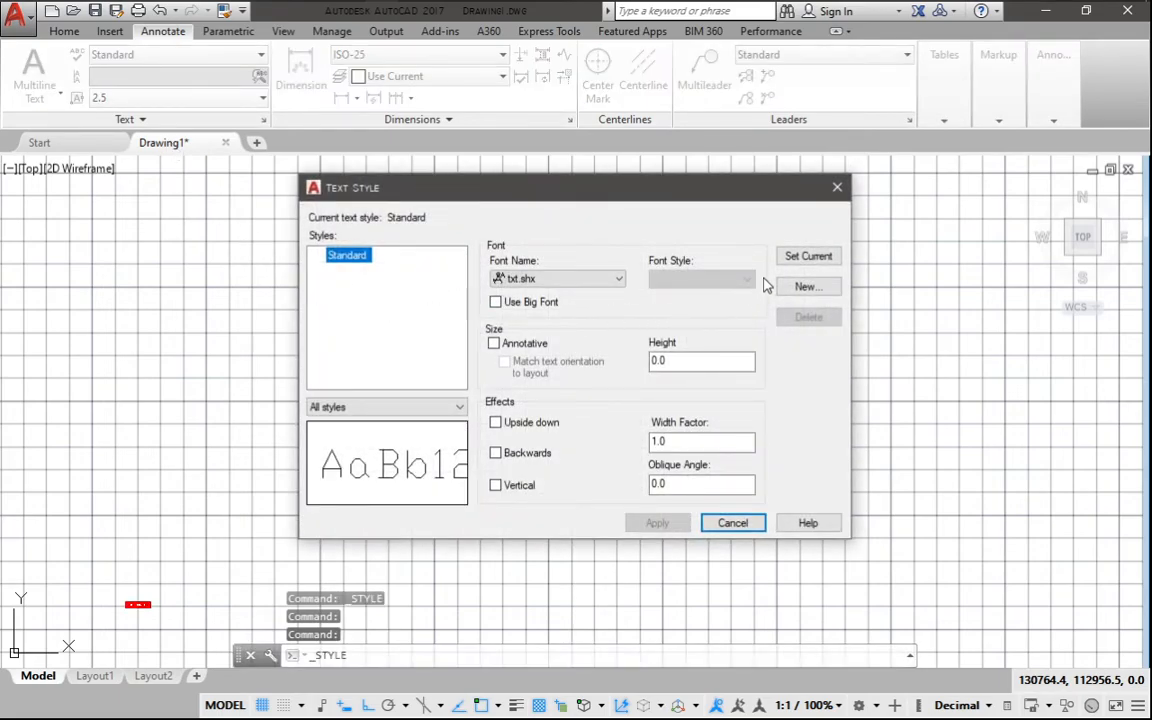
Create a new text style named McLumi.
{"action": "left_click", "coordinate": [808, 287]}
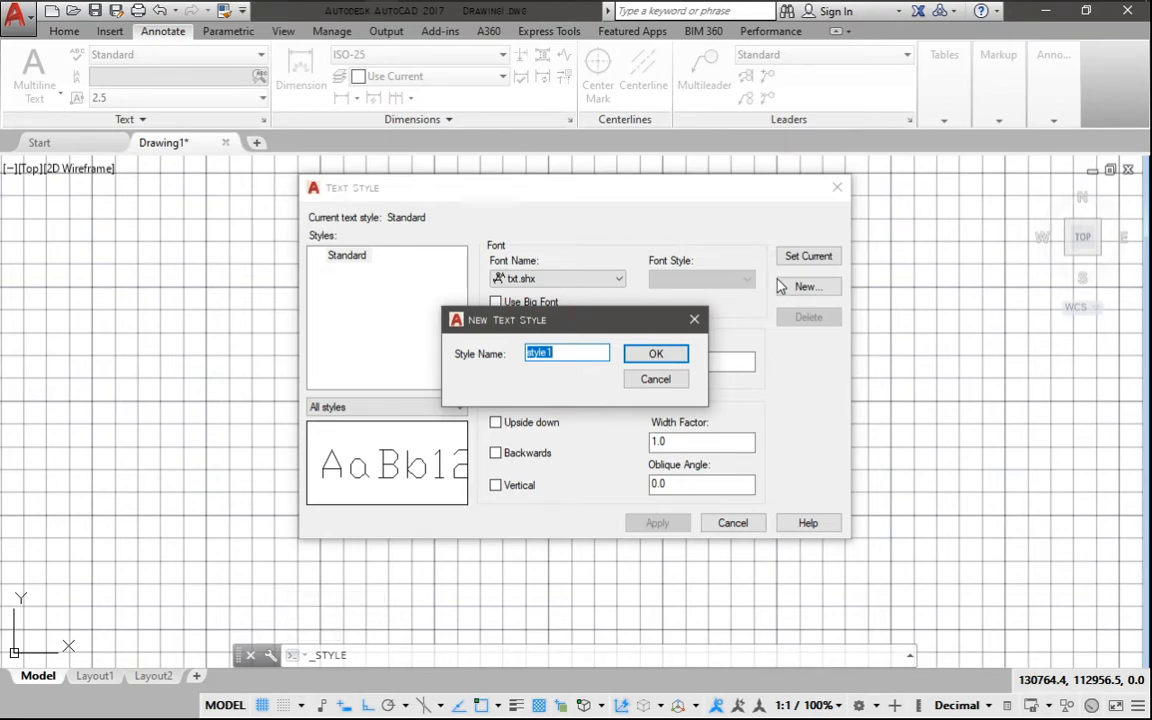
{"action": "type", "text": "McLumi"}
{"action": "left_click", "coordinate": [655, 353]}
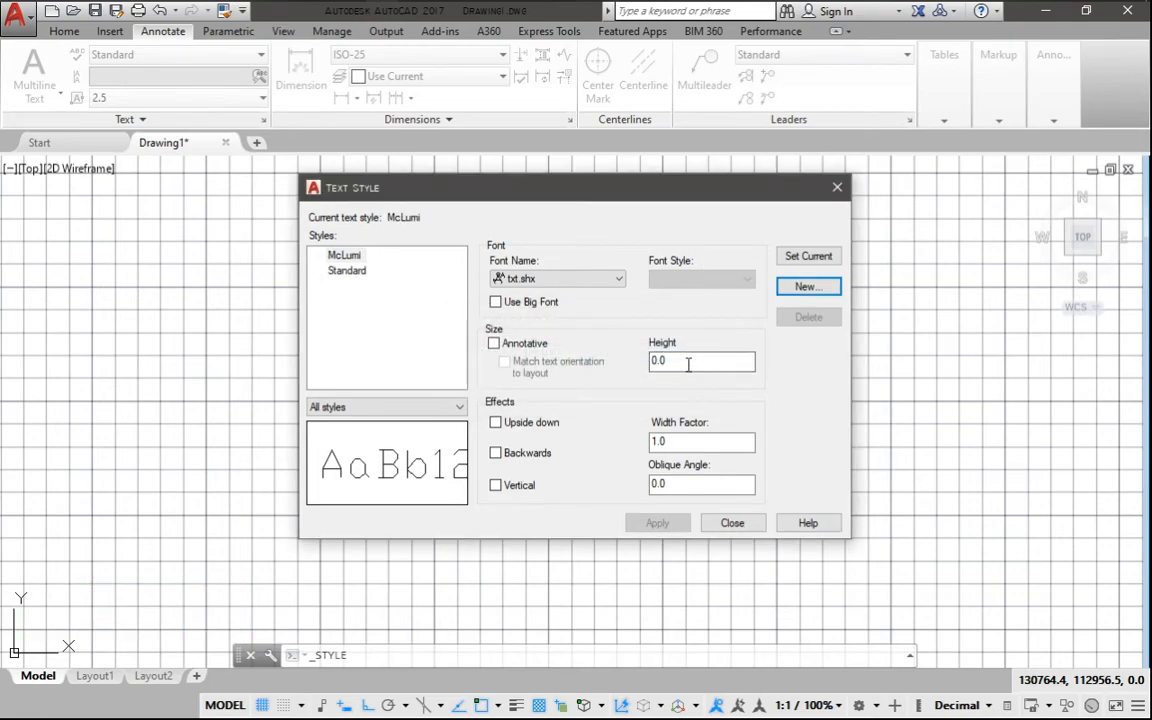
Give McLumi height 200 and the Tahoma font, apply, and close the Text Style dialog.
{"action": "left_click_drag", "start_coordinate": [700, 361], "coordinate": [618, 373]}
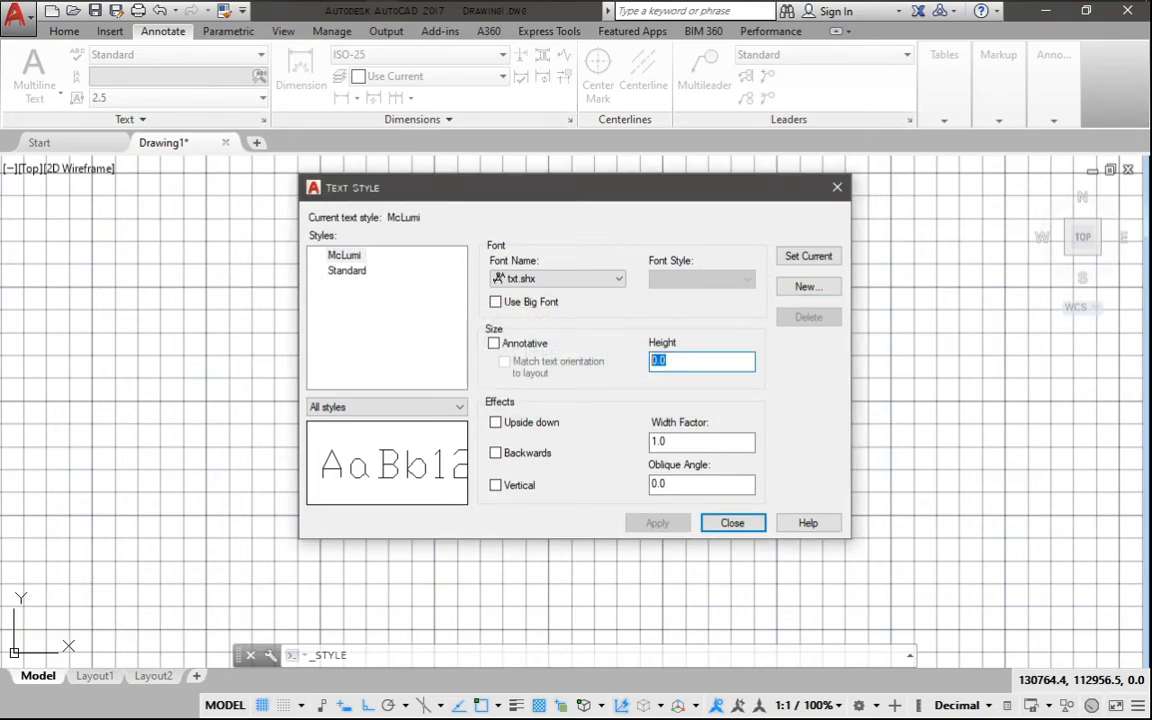
{"action": "type", "text": "2"}
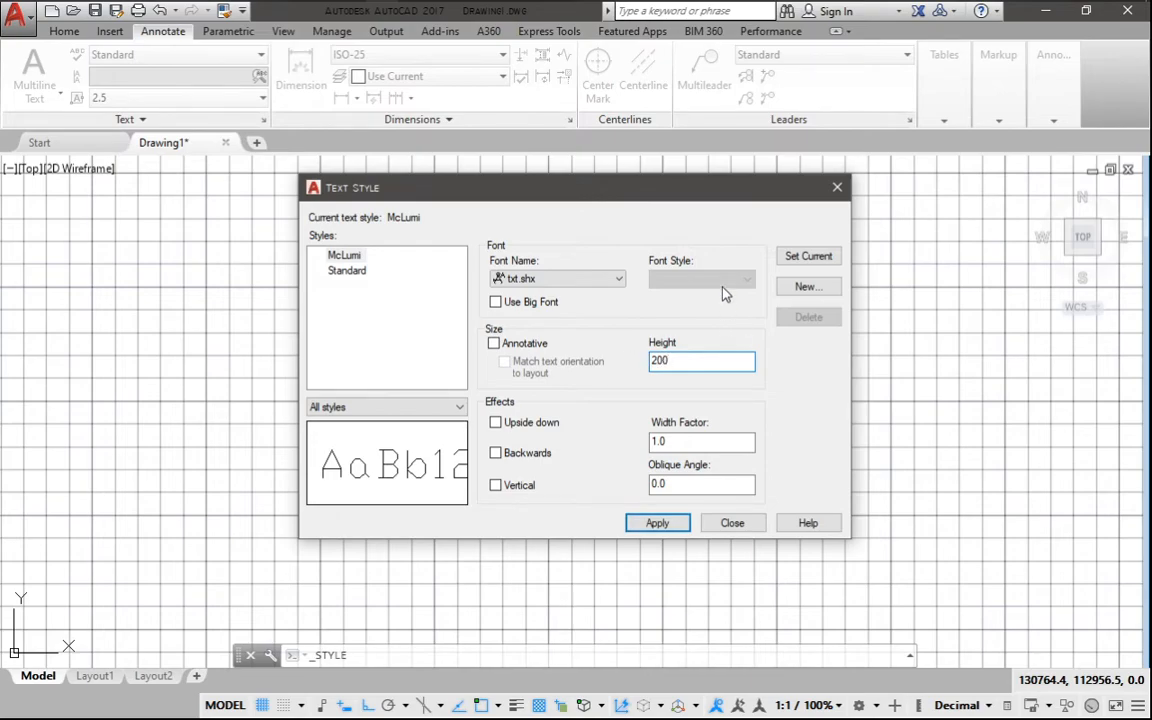
{"action": "left_click", "coordinate": [618, 279]}
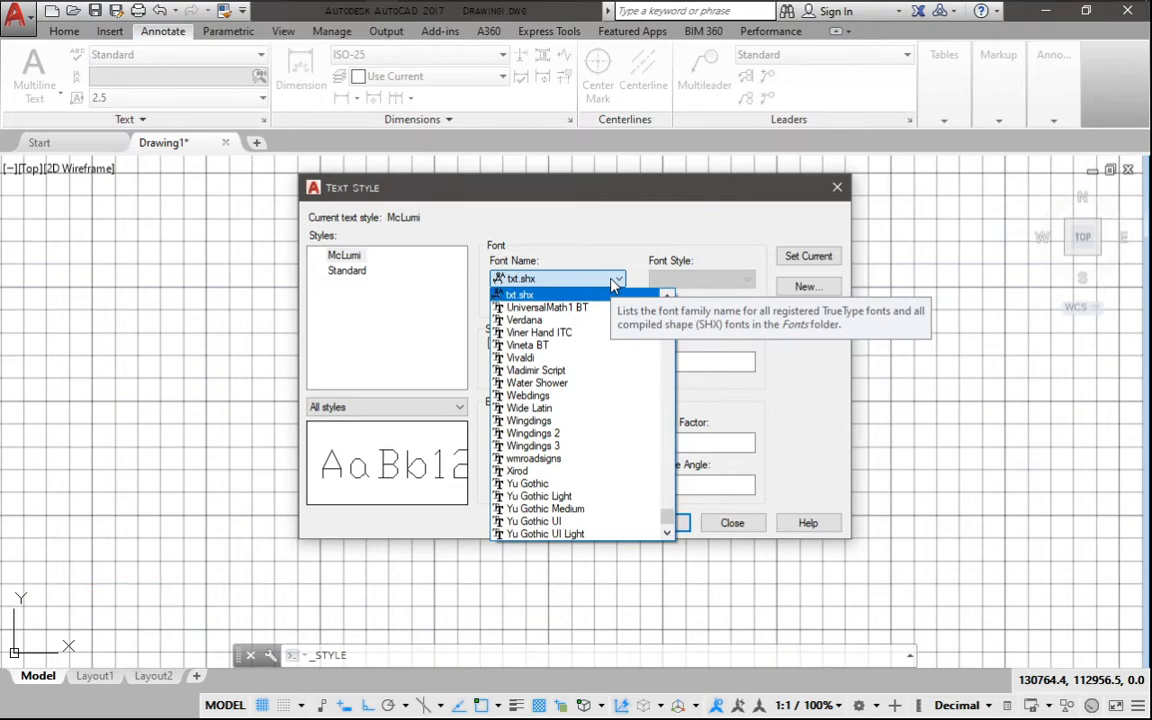
{"action": "type", "text": "t"}
{"action": "left_click", "coordinate": [540, 293]}
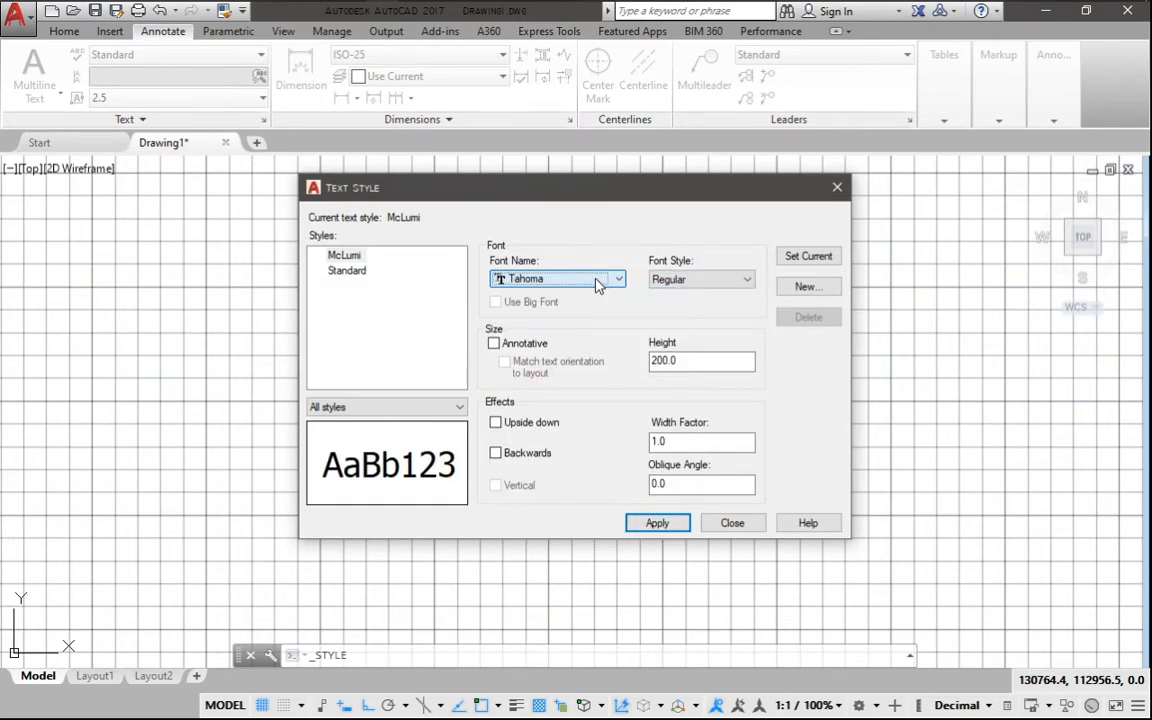
{"action": "left_click", "coordinate": [656, 523]}
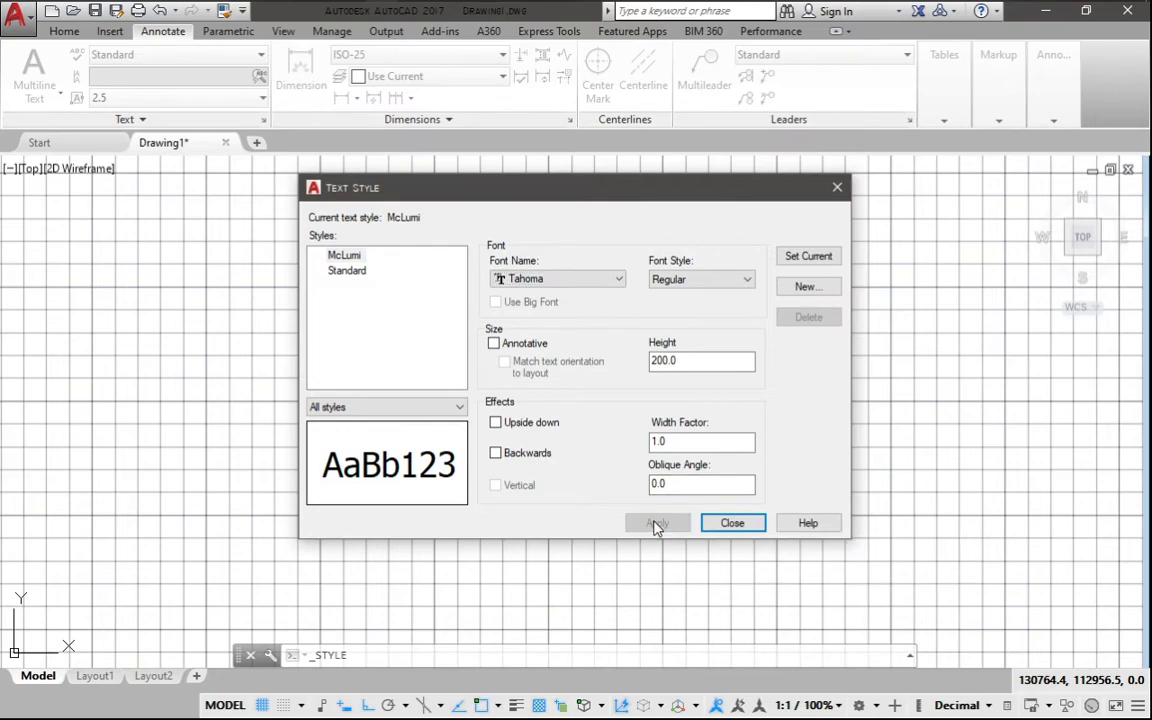
{"action": "left_click", "coordinate": [732, 523]}
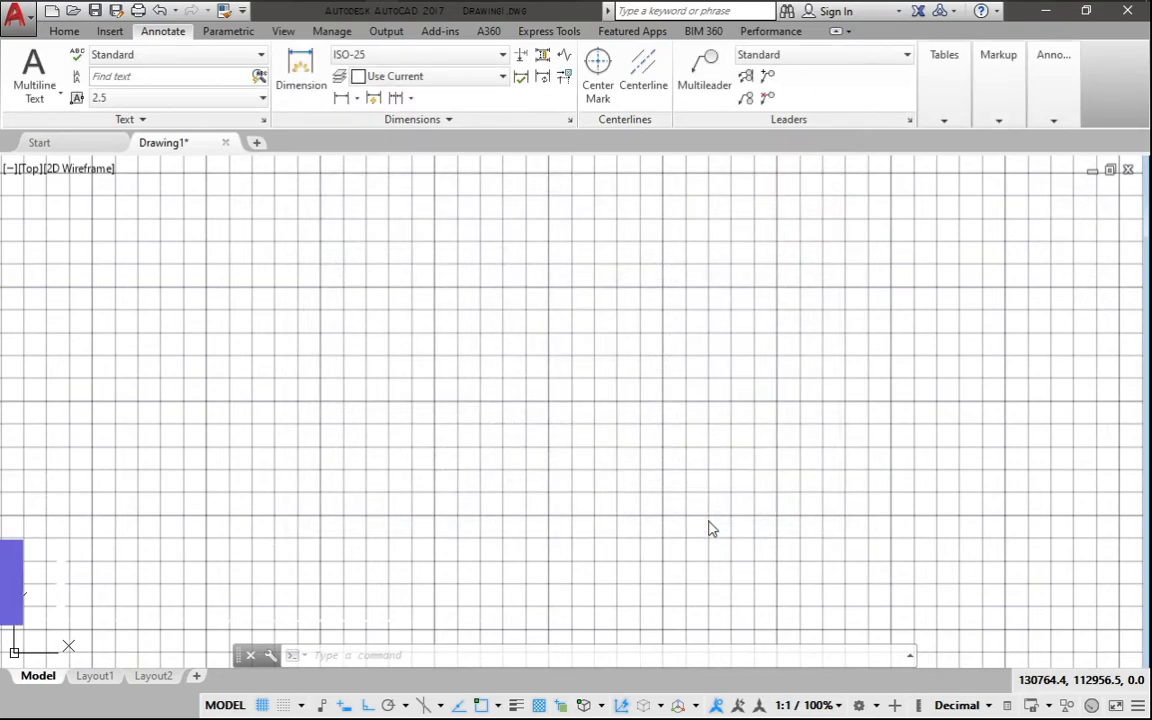
From Manage Dimension Styles, begin a new dimension style named McLumi based on ISO-25.
{"action": "left_click", "coordinate": [501, 56]}
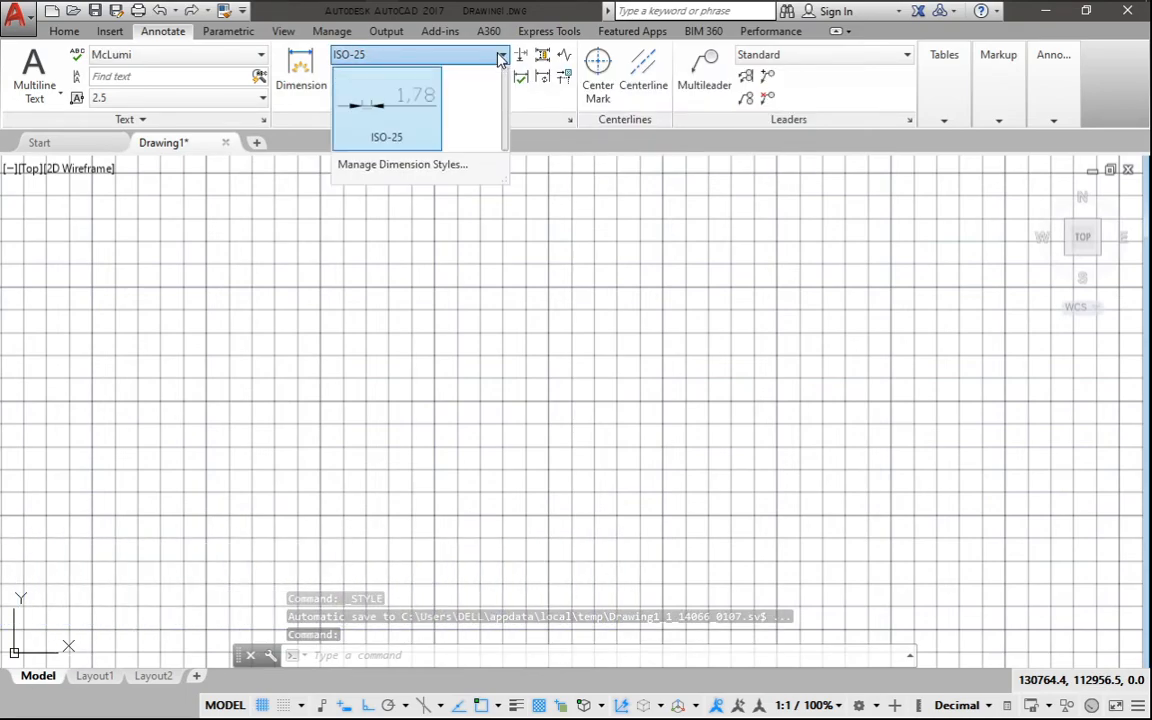
{"action": "left_click", "coordinate": [388, 168]}
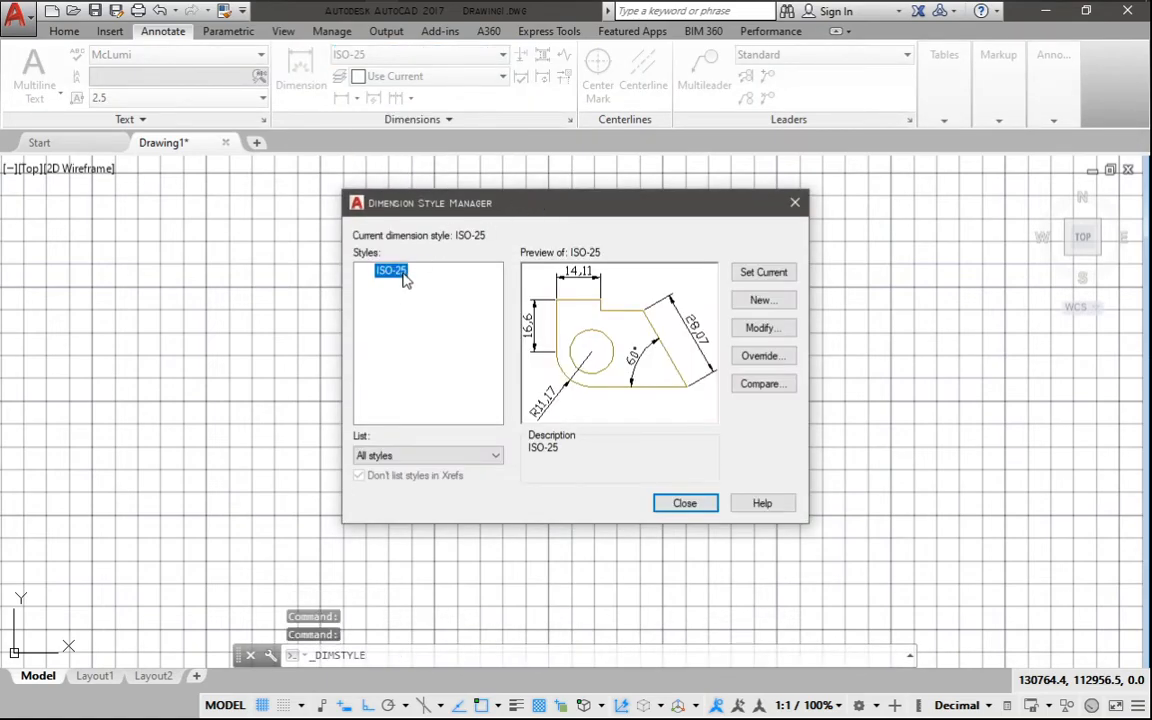
{"action": "left_click", "coordinate": [760, 301]}
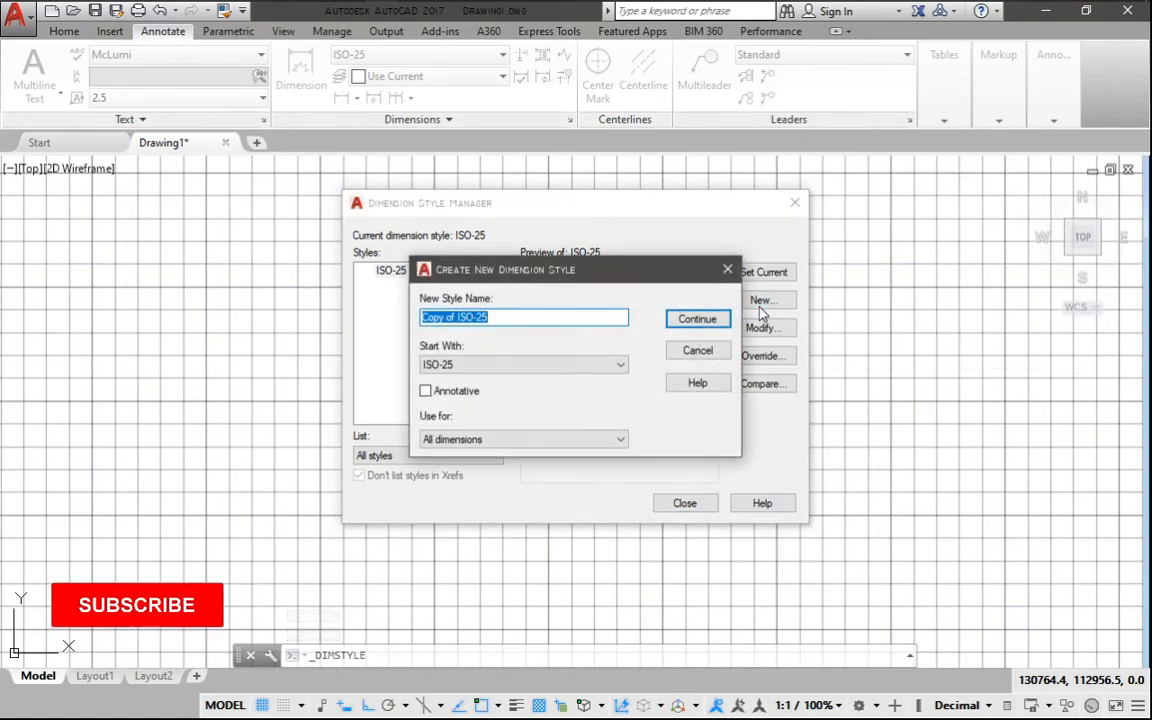
{"action": "type", "text": "M"}
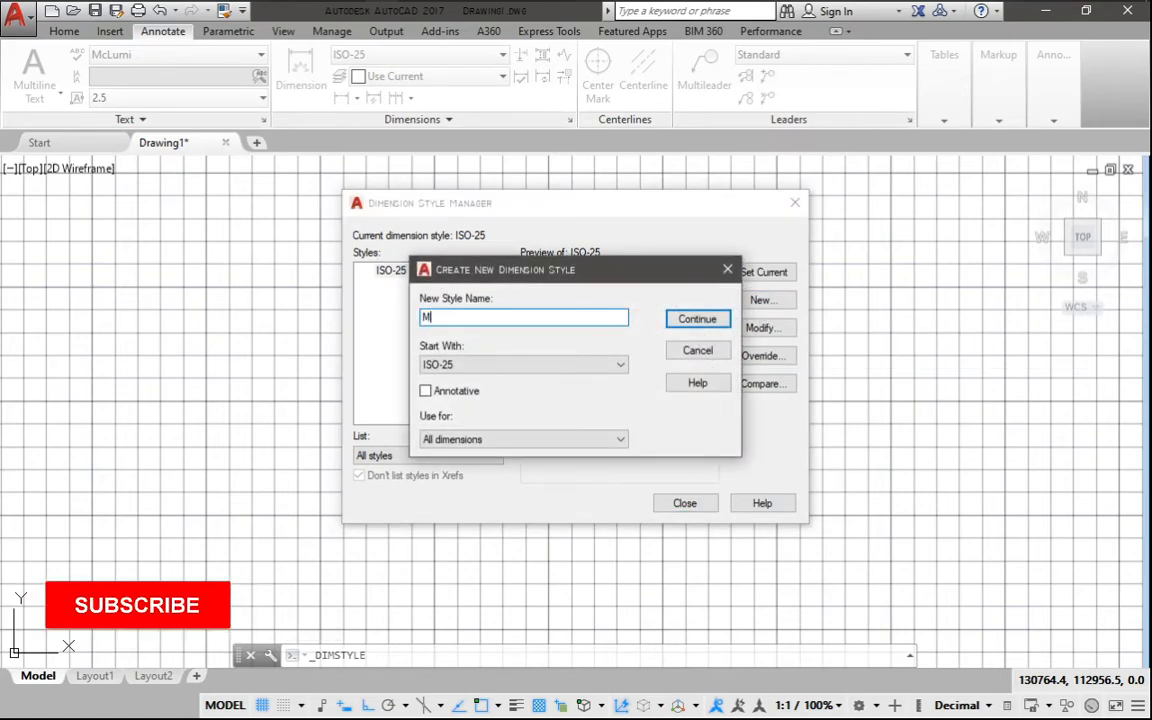
{"action": "type", "text": "cLumi"}
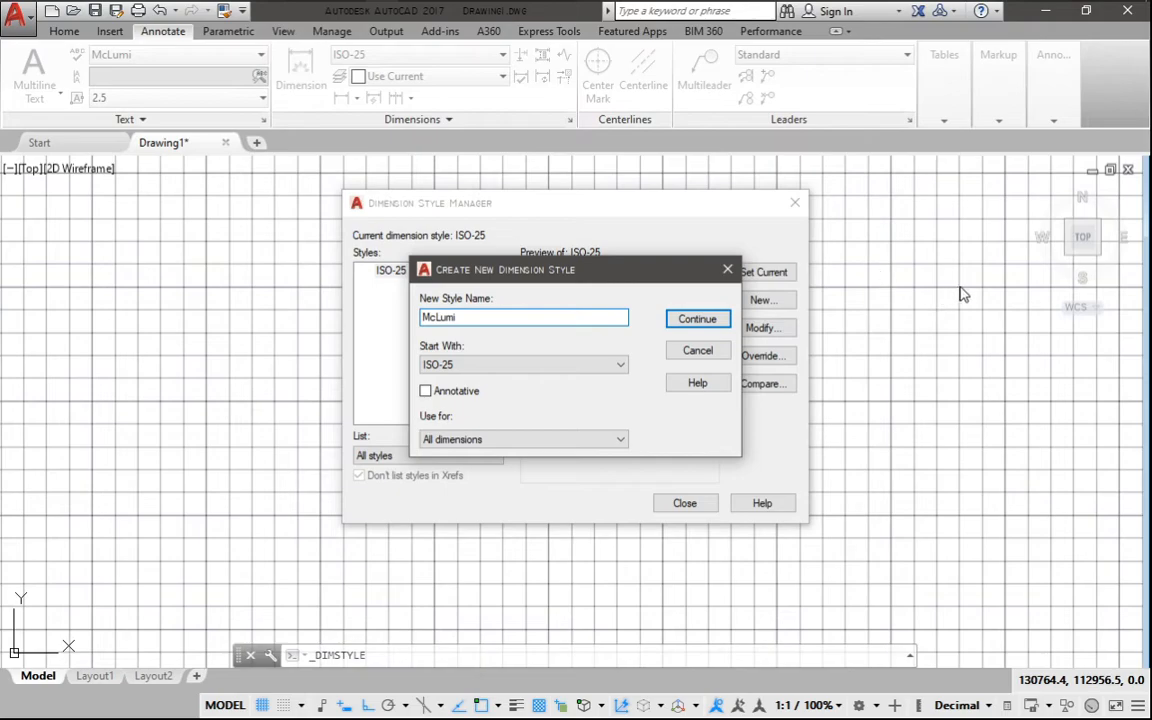
Confirm McLumi and set extension lines to offset 1 from origin and extend 1 beyond dim lines.
{"action": "left_click", "coordinate": [697, 318]}
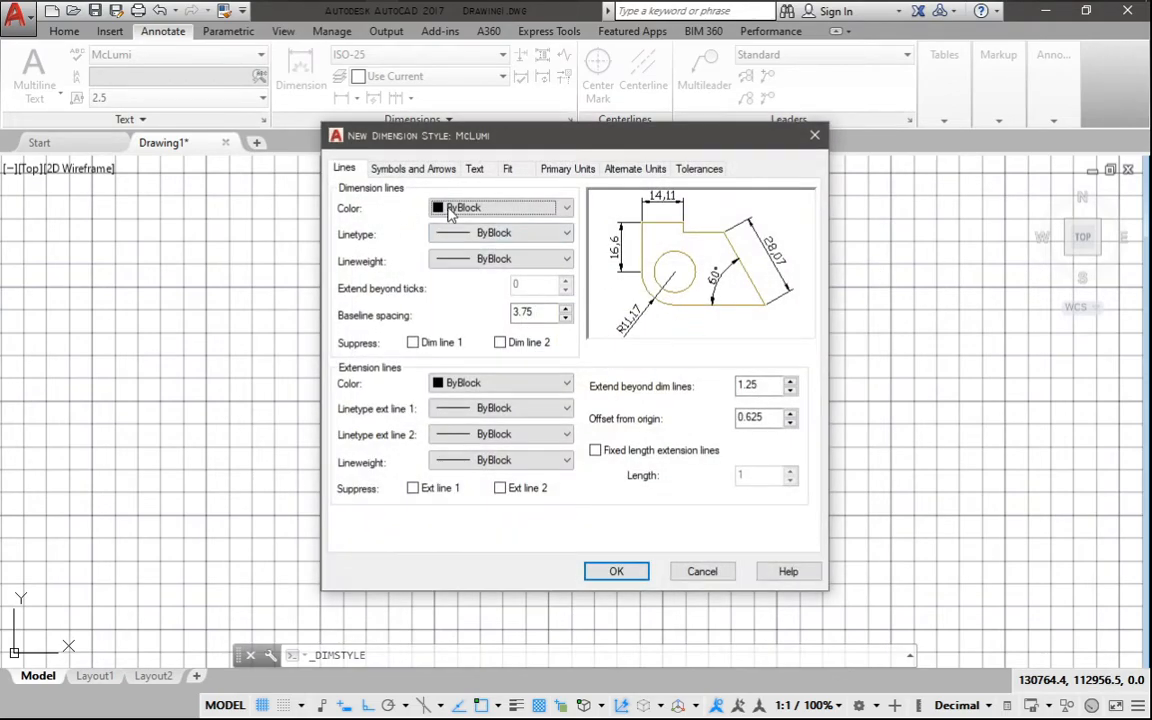
{"action": "left_click", "coordinate": [495, 207]}
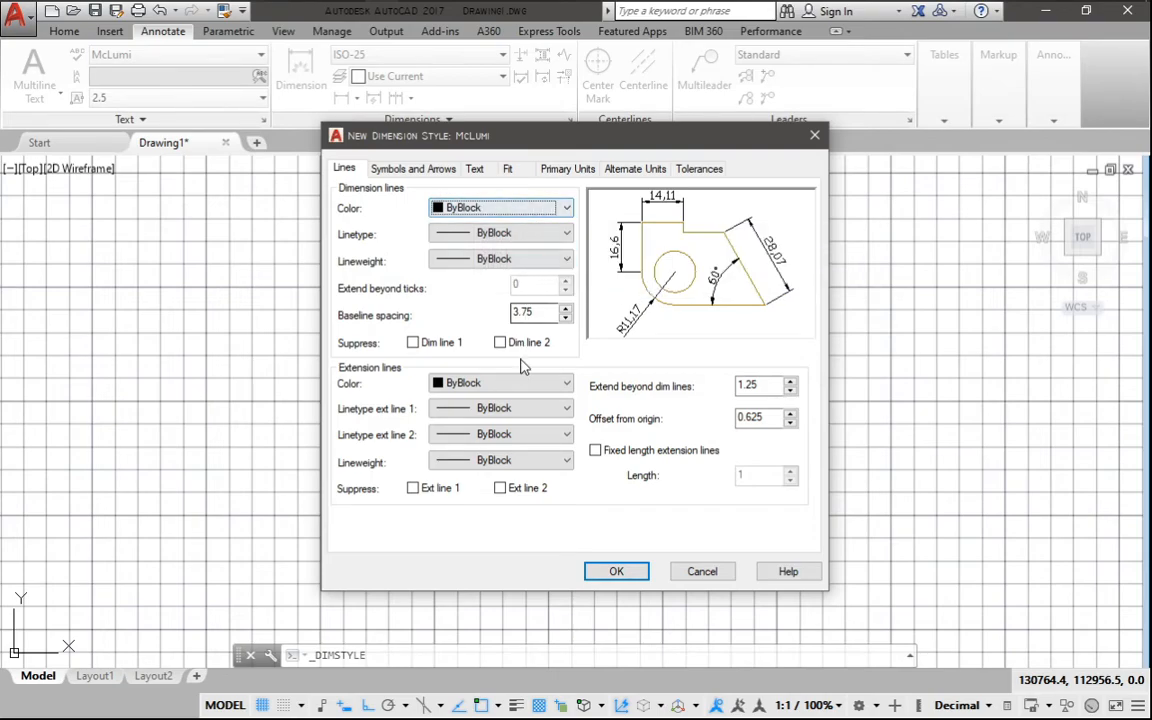
{"action": "double_click", "coordinate": [750, 417]}
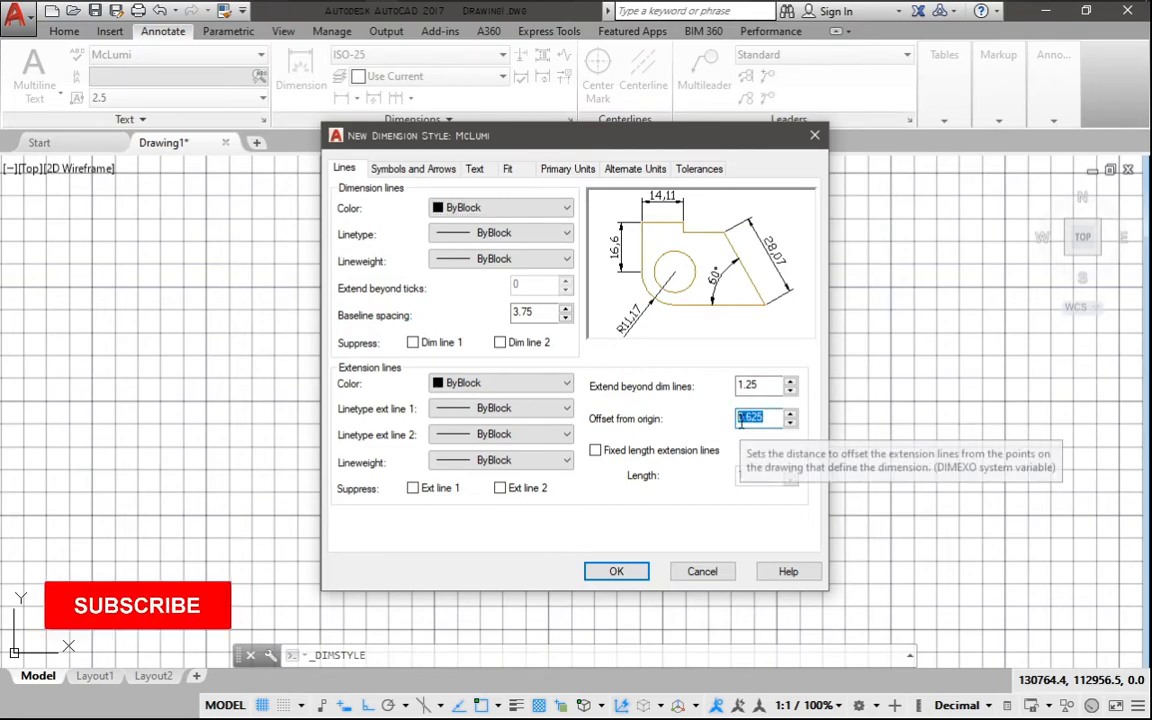
{"action": "type", "text": "125"}
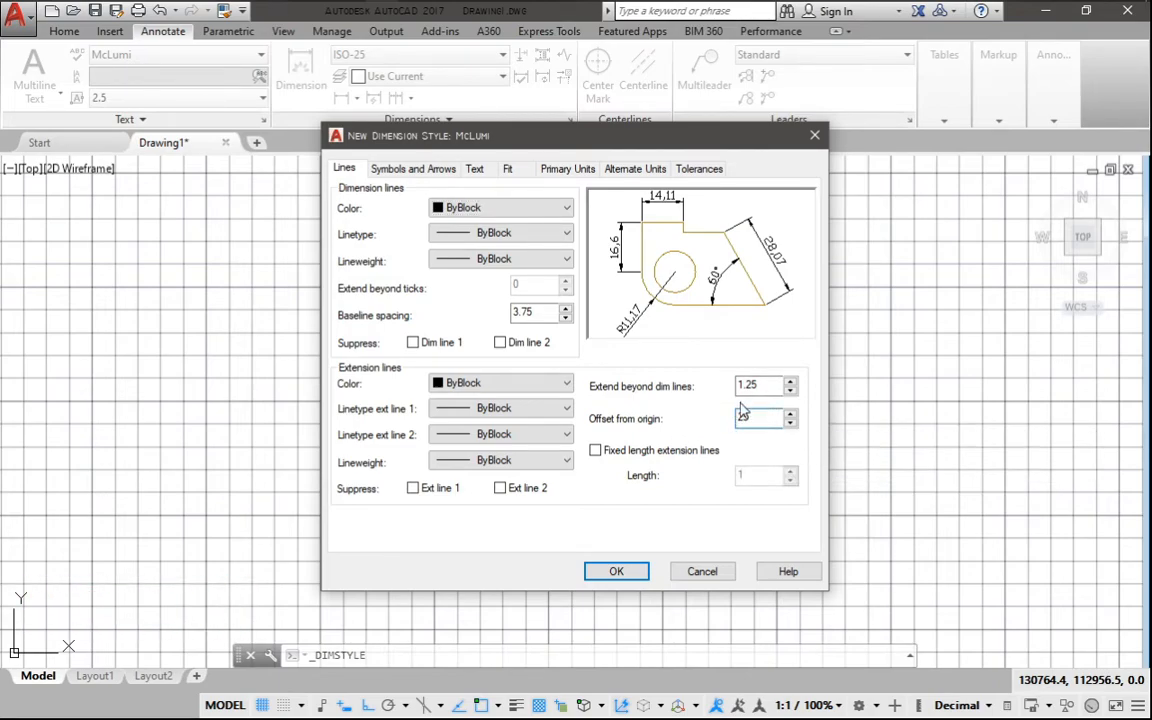
{"action": "key", "text": "shift+Tab"}
{"action": "key", "text": "BackSpace"}
{"action": "key", "text": "ctrl+z"}
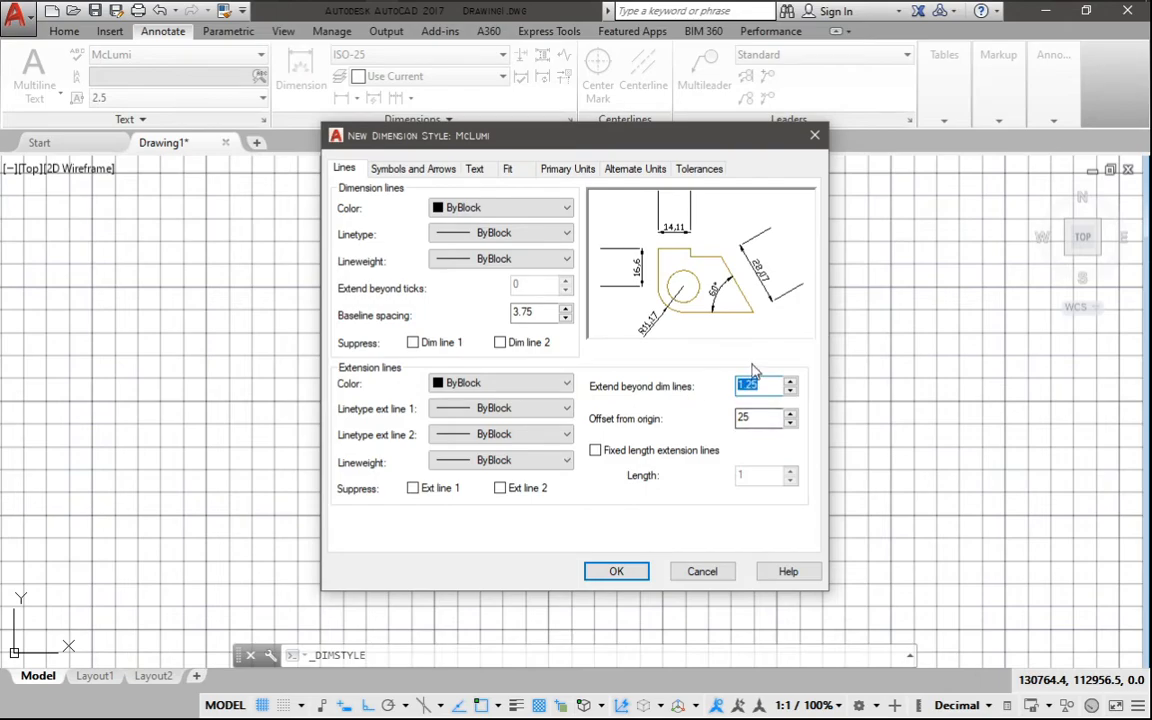
{"action": "double_click", "coordinate": [758, 416]}
{"action": "type", "text": "1"}
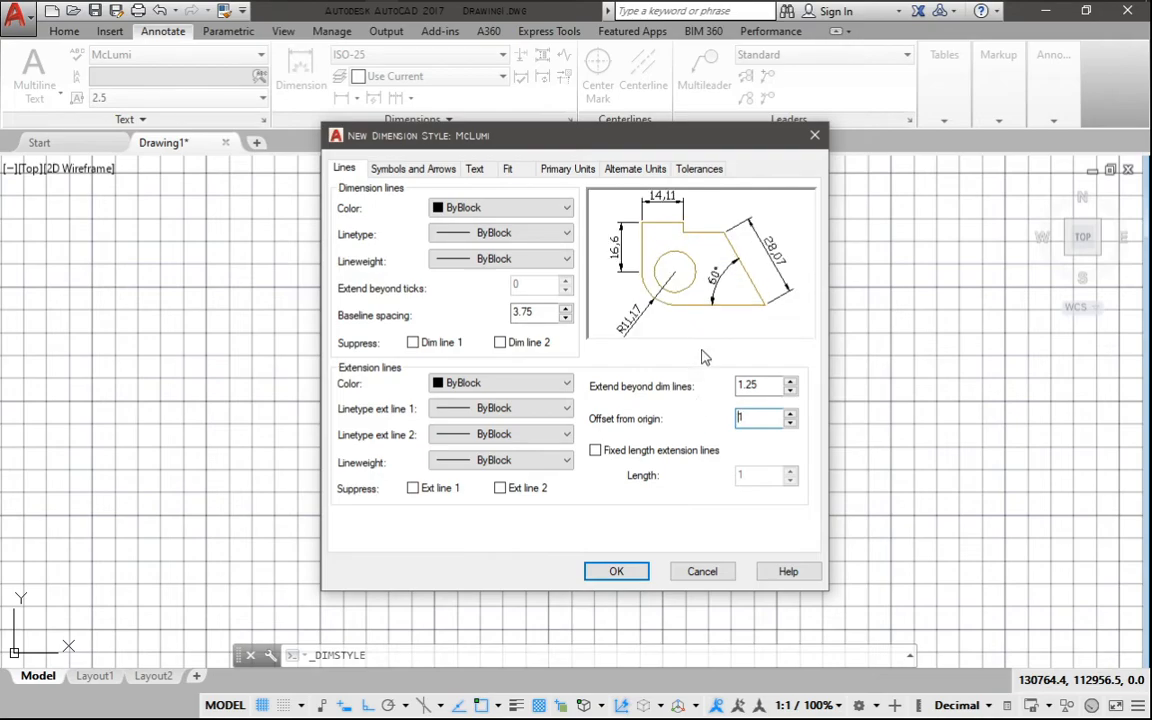
{"action": "double_click", "coordinate": [758, 385]}
{"action": "type", "text": "1"}
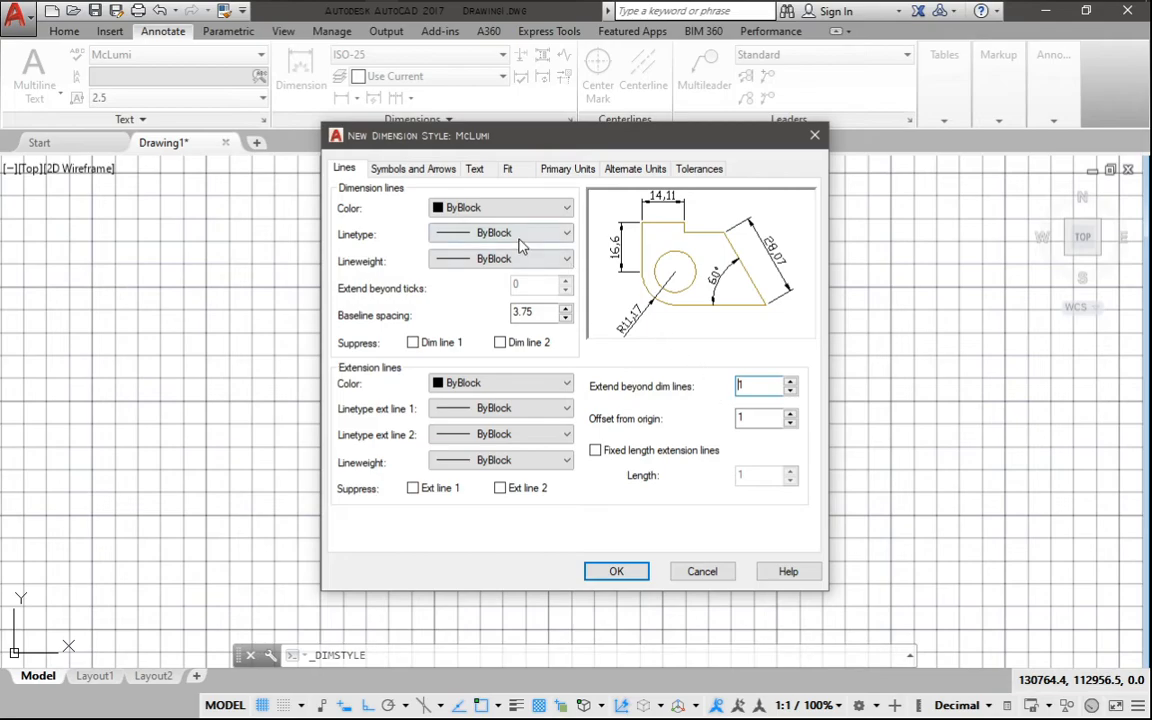
Use Architectural tick arrowheads and place arc length symbols above dimension text.
{"action": "left_click", "coordinate": [412, 170]}
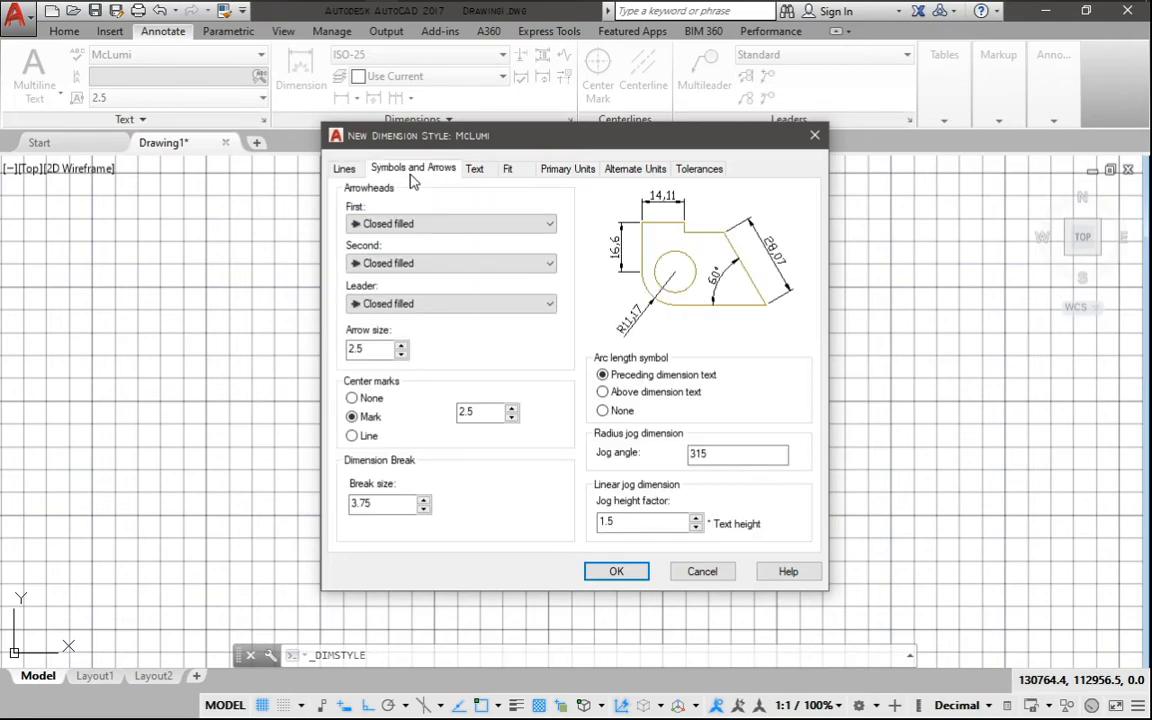
{"action": "left_click", "coordinate": [485, 223]}
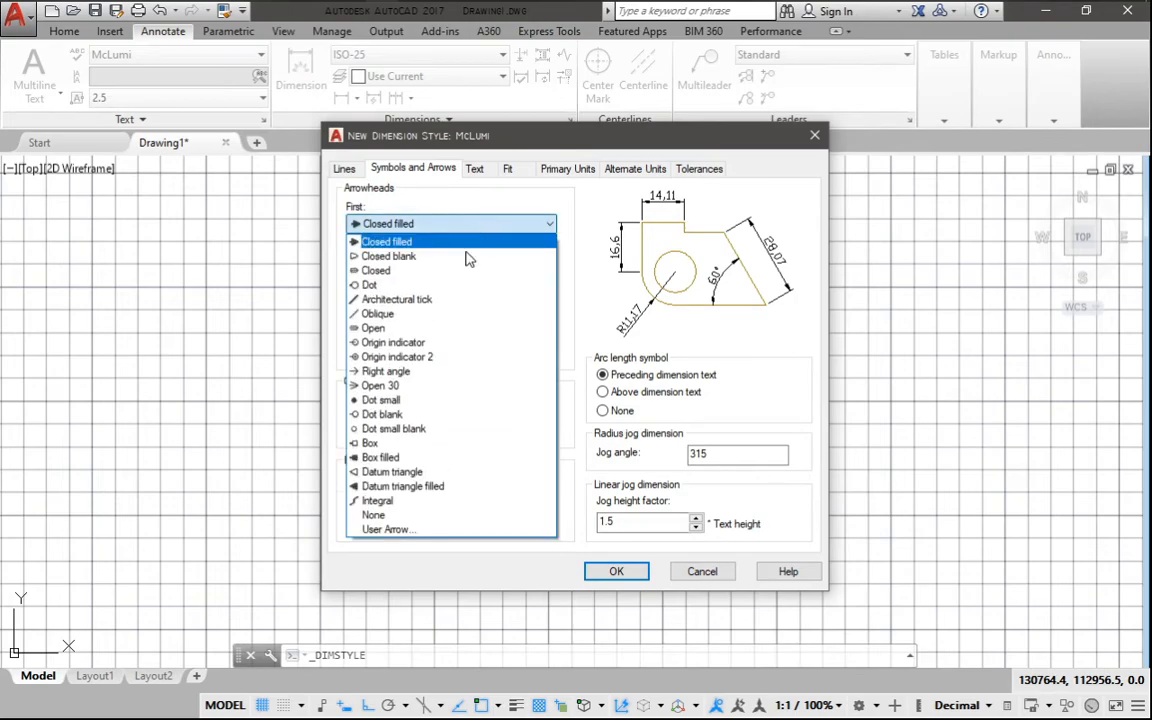
{"action": "left_click", "coordinate": [397, 299]}
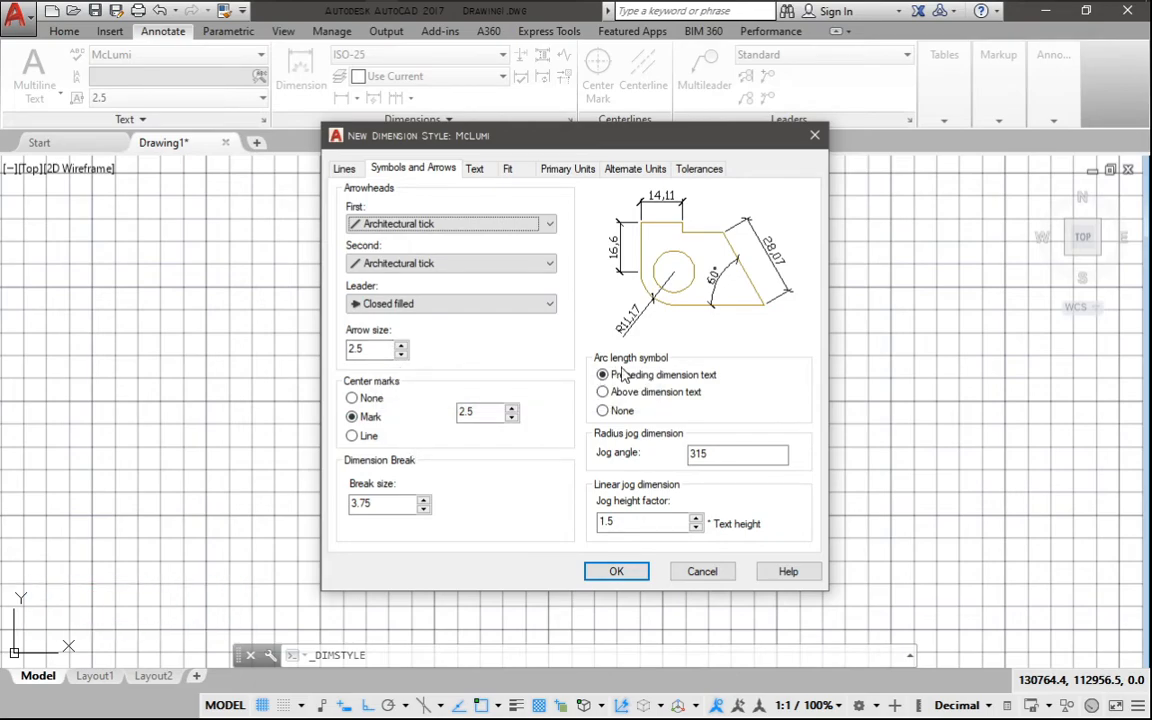
{"action": "left_click", "coordinate": [602, 392]}
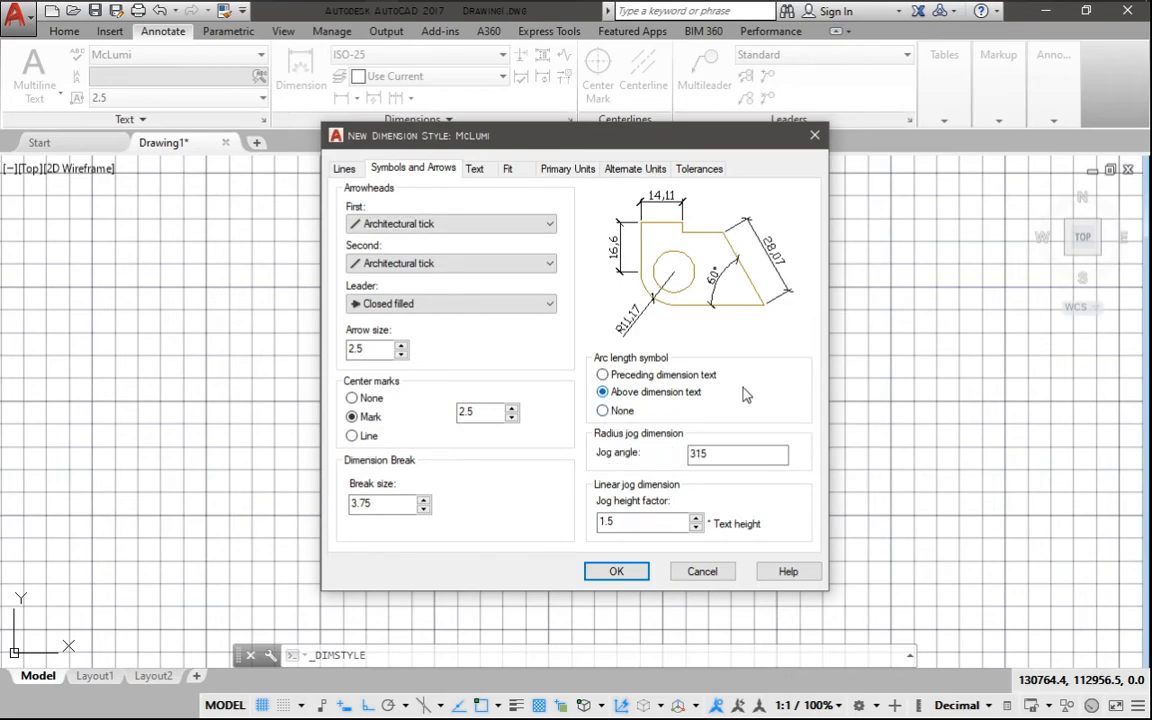
Use the McLumi text style for dimension text and 0.0 linear precision in Primary Units.
{"action": "left_click", "coordinate": [474, 168]}
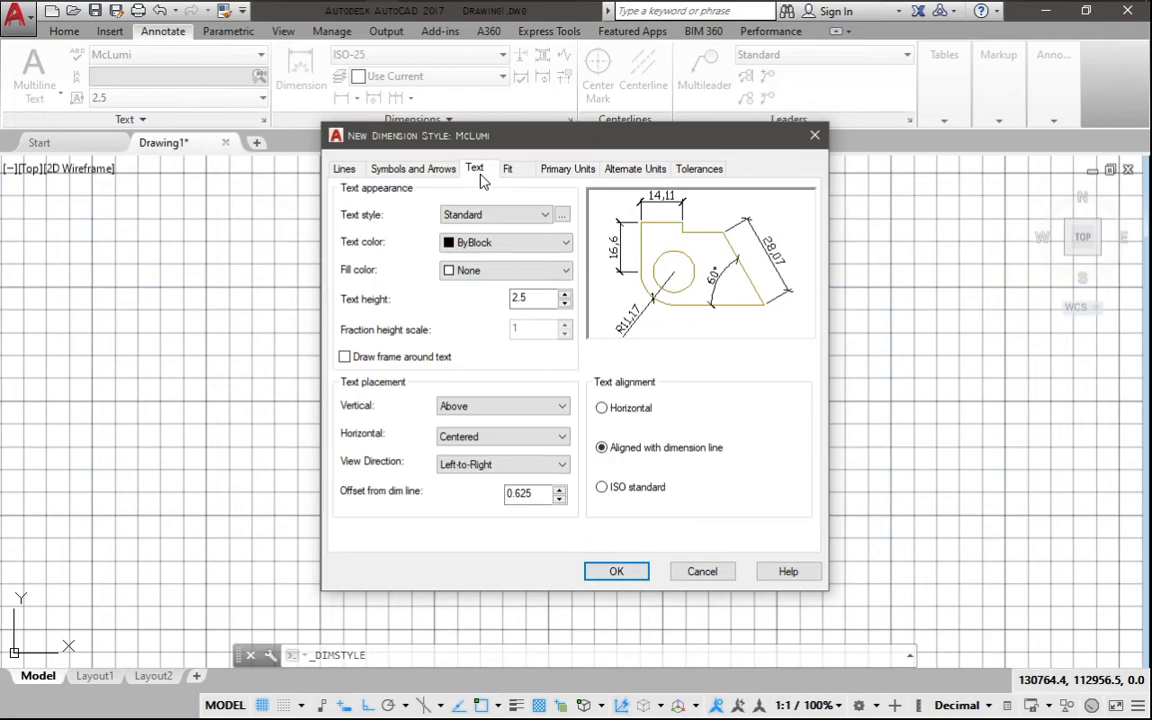
{"action": "left_click", "coordinate": [544, 215]}
{"action": "left_click", "coordinate": [470, 230]}
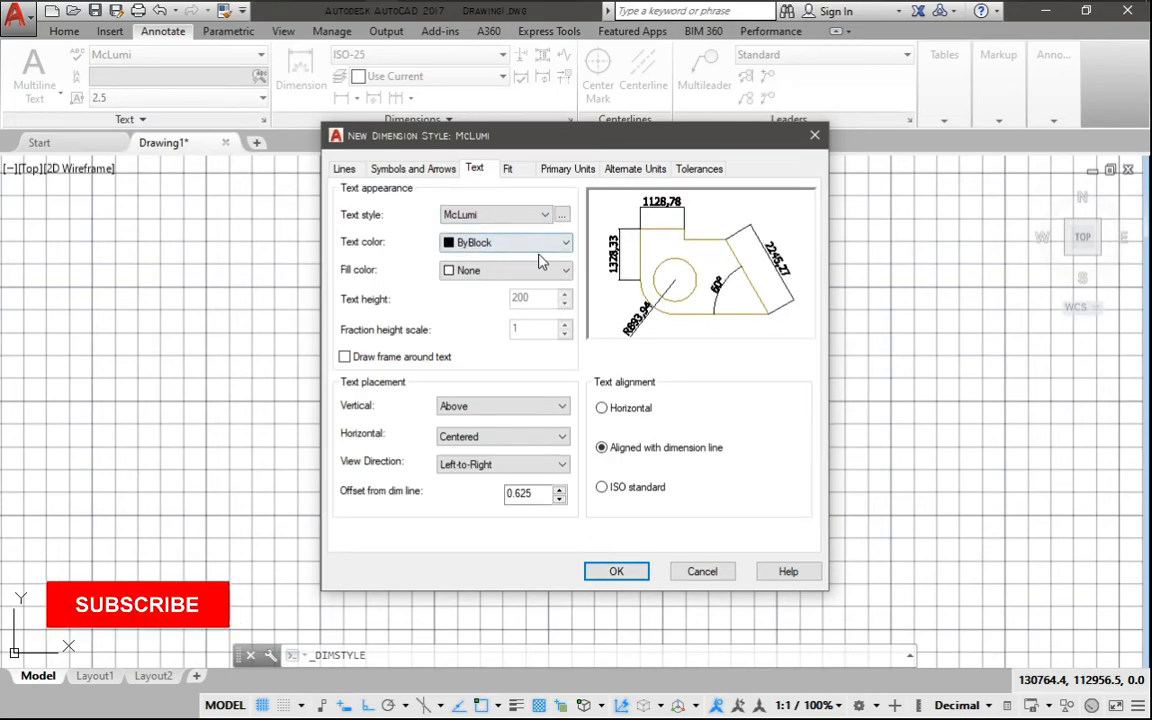
{"action": "left_click", "coordinate": [511, 169]}
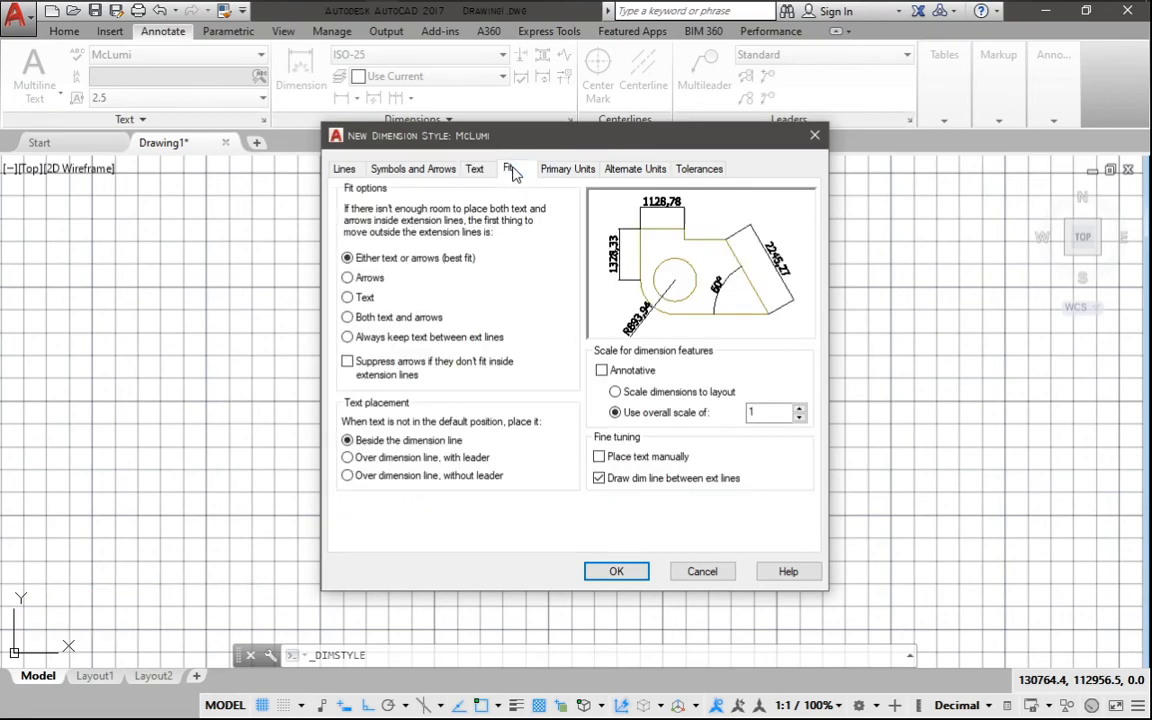
{"action": "left_click", "coordinate": [562, 169]}
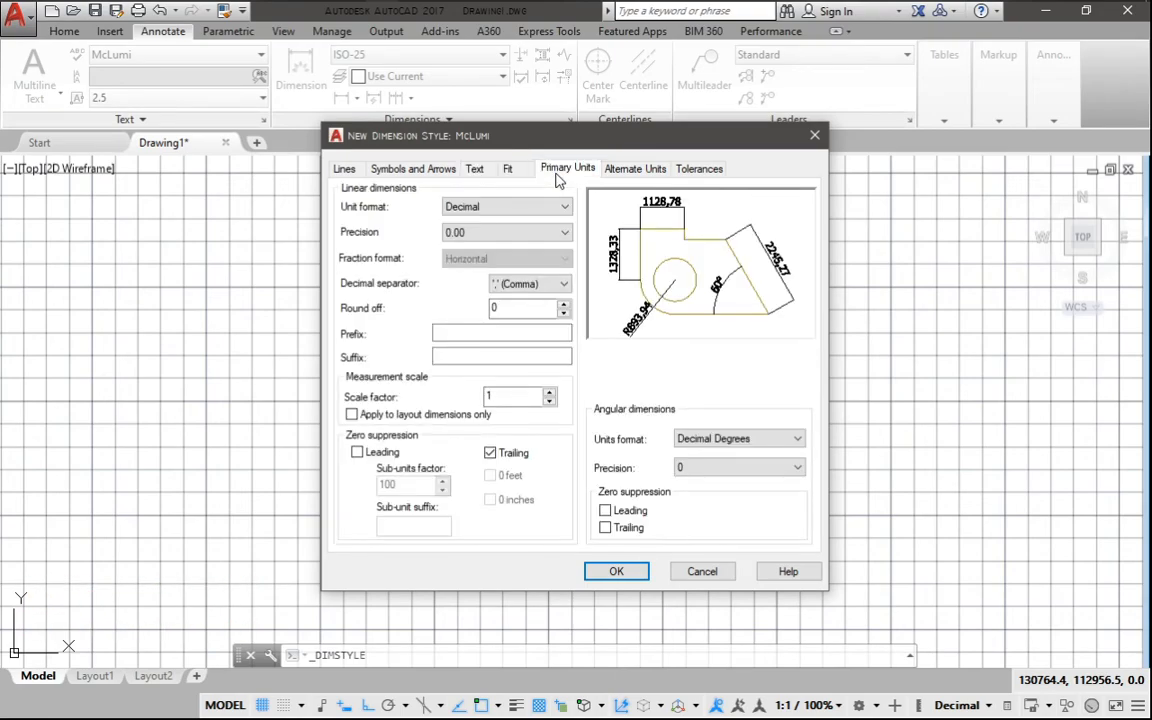
{"action": "left_click", "coordinate": [507, 232]}
{"action": "left_click", "coordinate": [480, 258]}
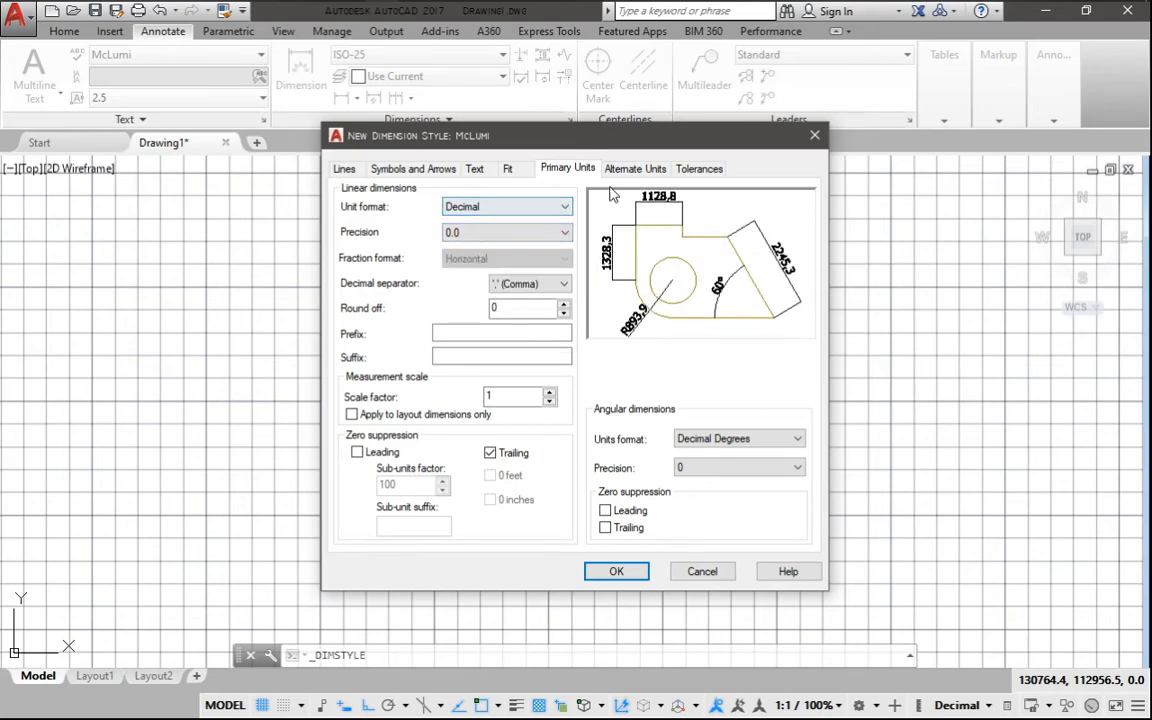
Check the Lines, Arrows, Text and Fit settings for McLumi and save the new dimension style.
{"action": "left_click", "coordinate": [344, 168]}
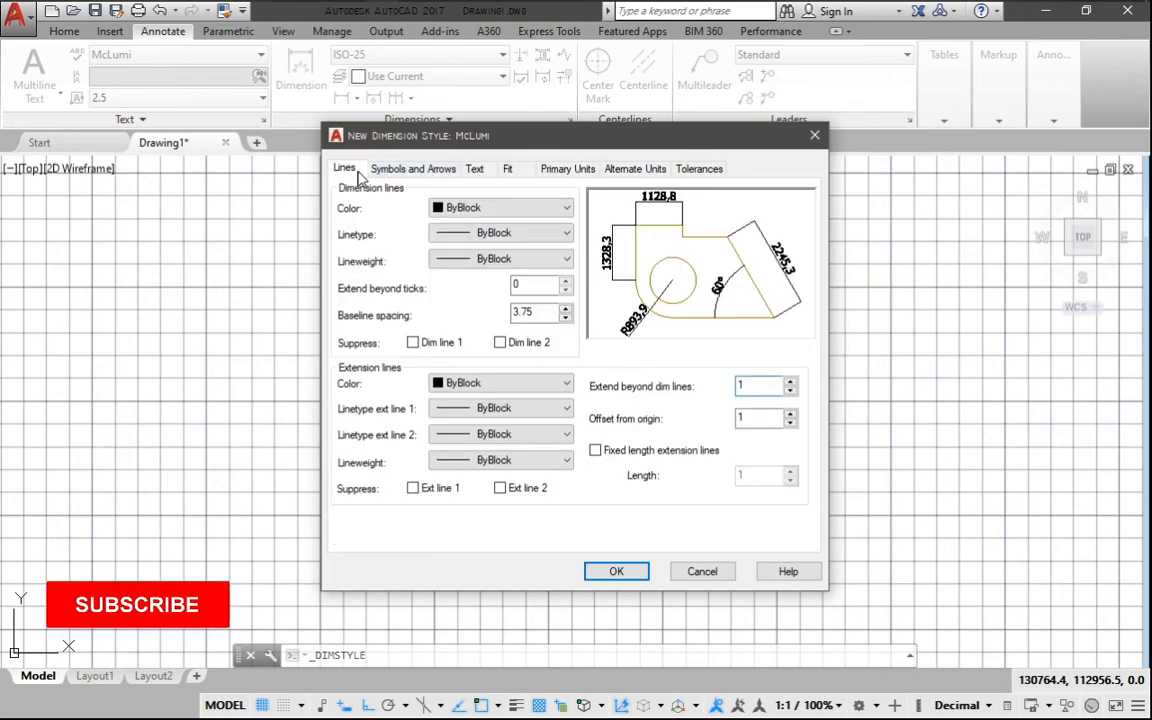
{"action": "left_click", "coordinate": [413, 168]}
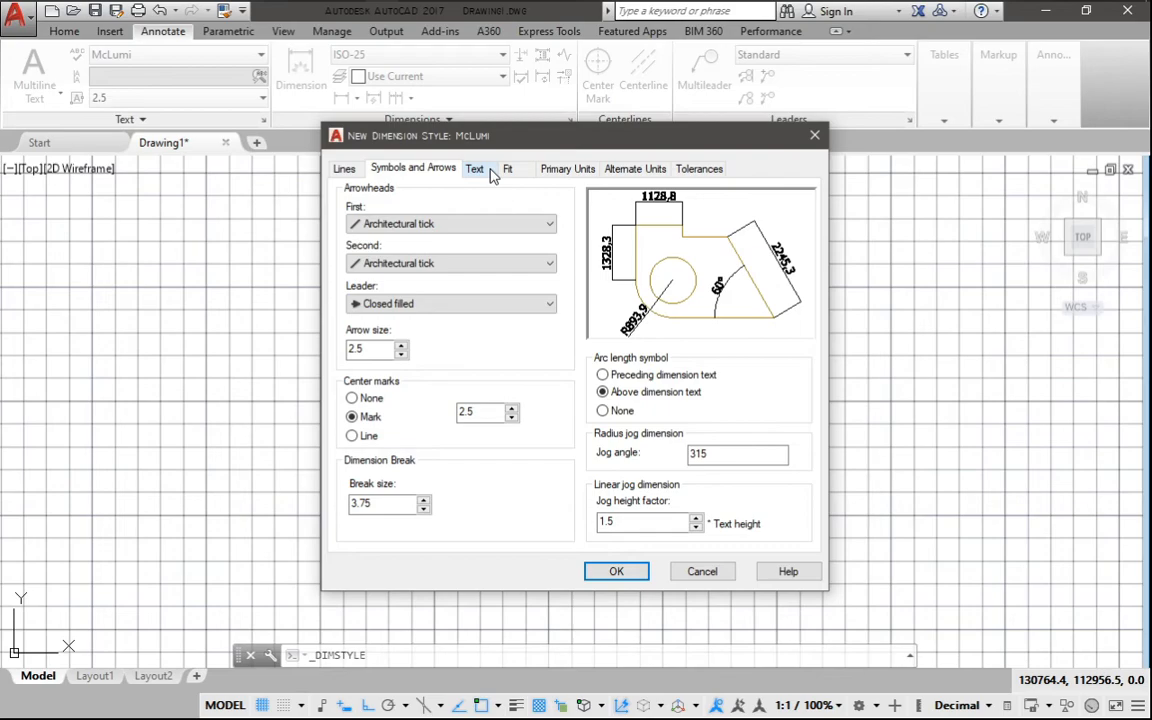
{"action": "left_click", "coordinate": [478, 169]}
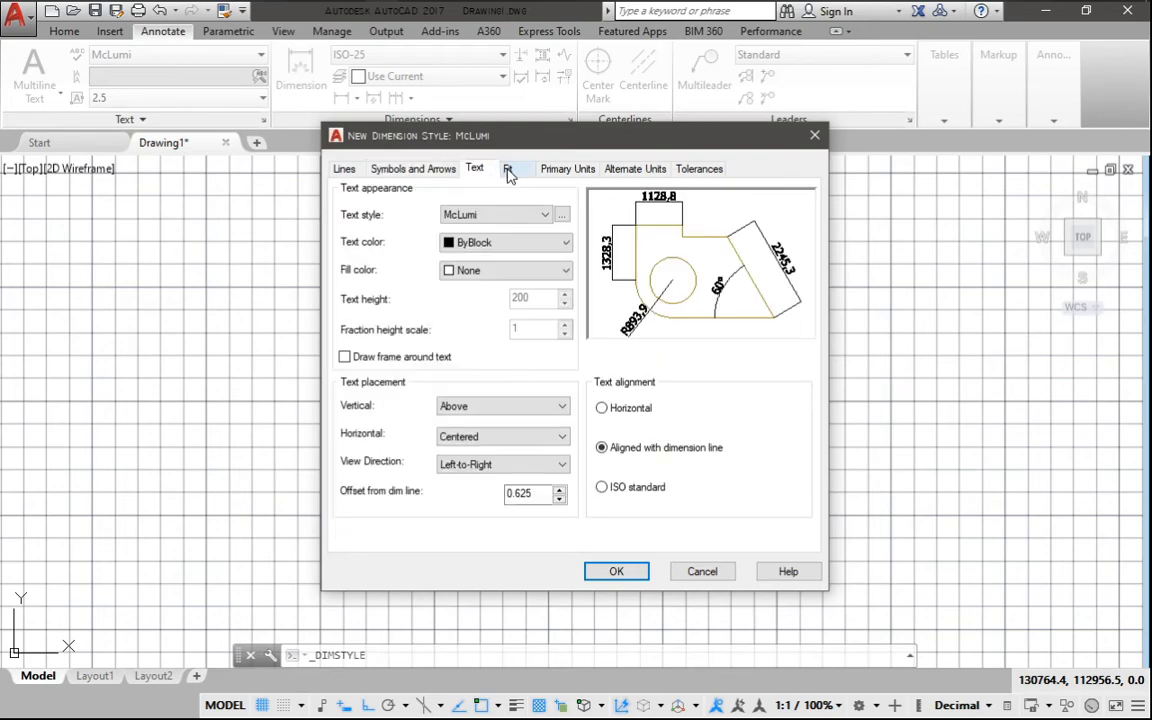
{"action": "left_click", "coordinate": [509, 170]}
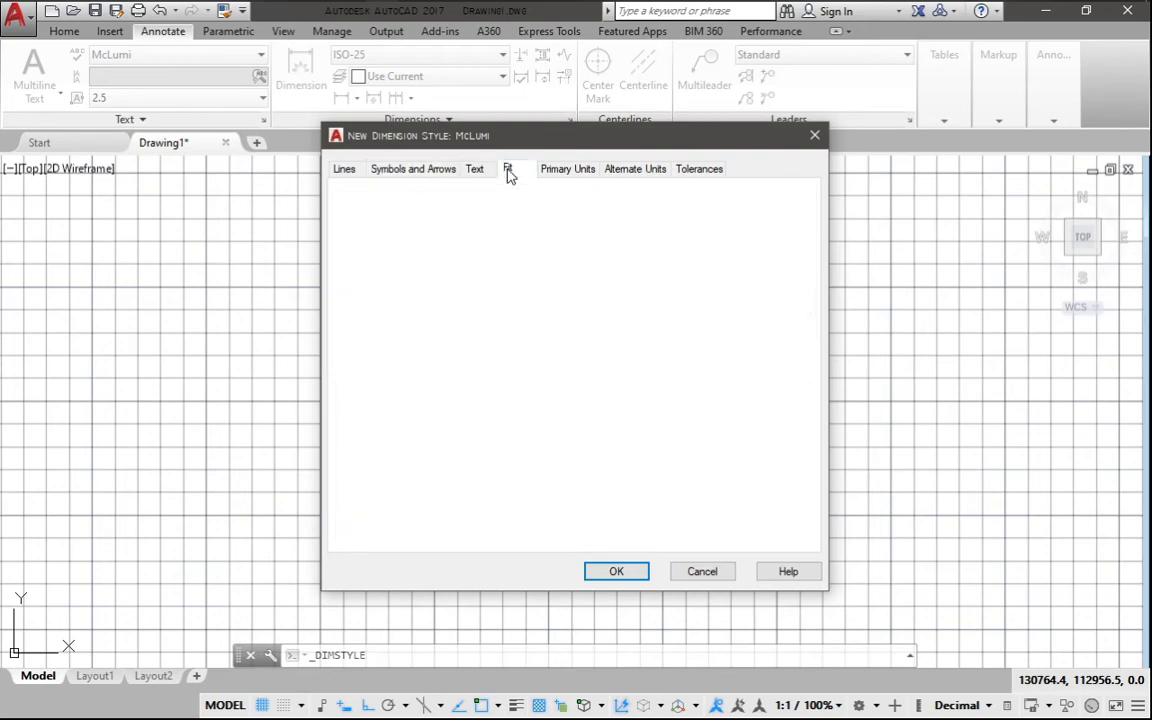
{"action": "left_click", "coordinate": [475, 169]}
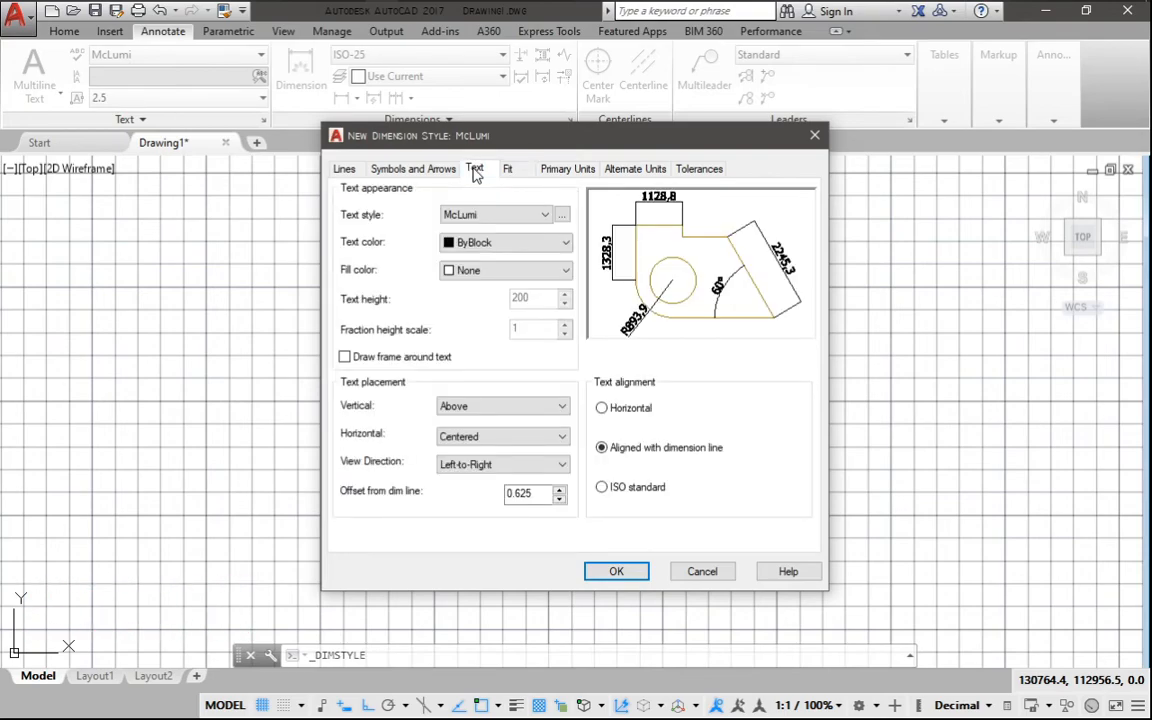
{"action": "left_click", "coordinate": [618, 571]}
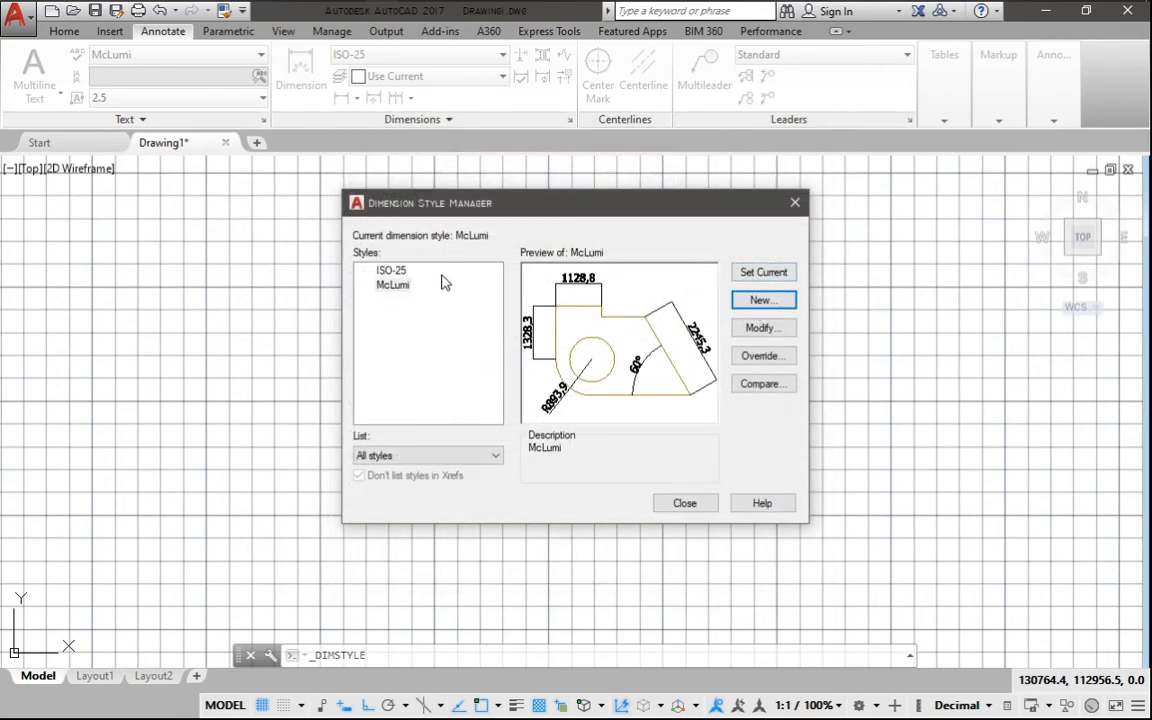
Set McLumi as the current dimension style and close the Dimension Style Manager.
{"action": "left_click", "coordinate": [763, 272]}
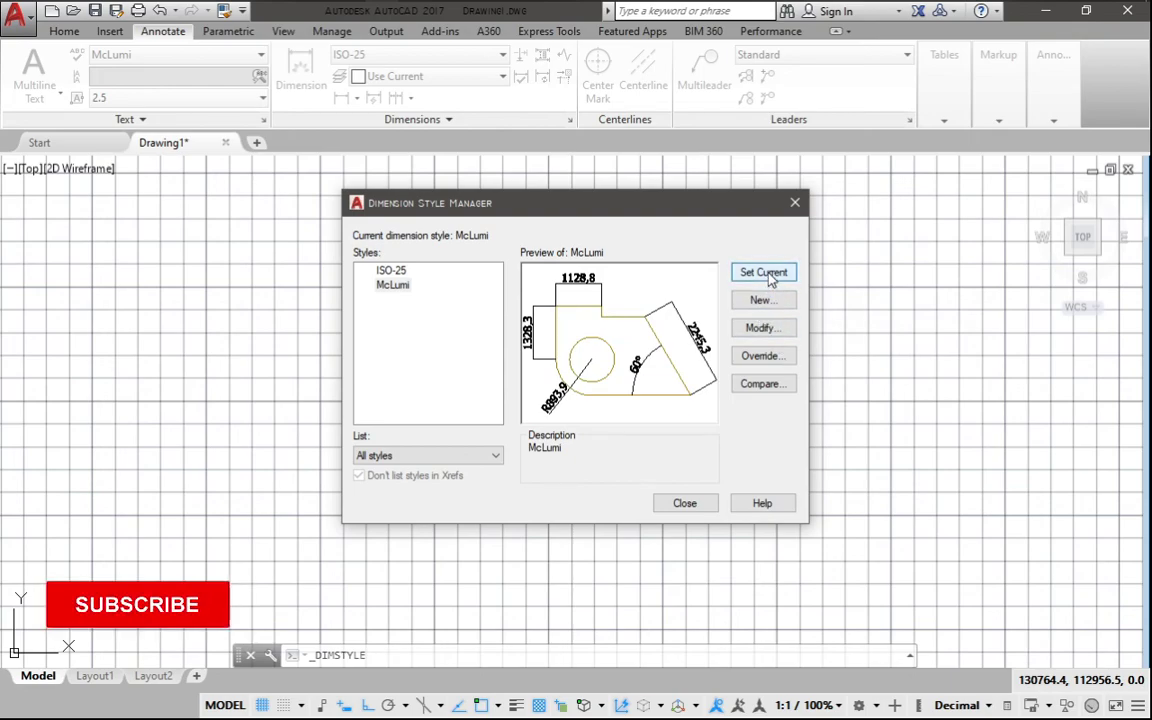
{"action": "left_click", "coordinate": [797, 206]}
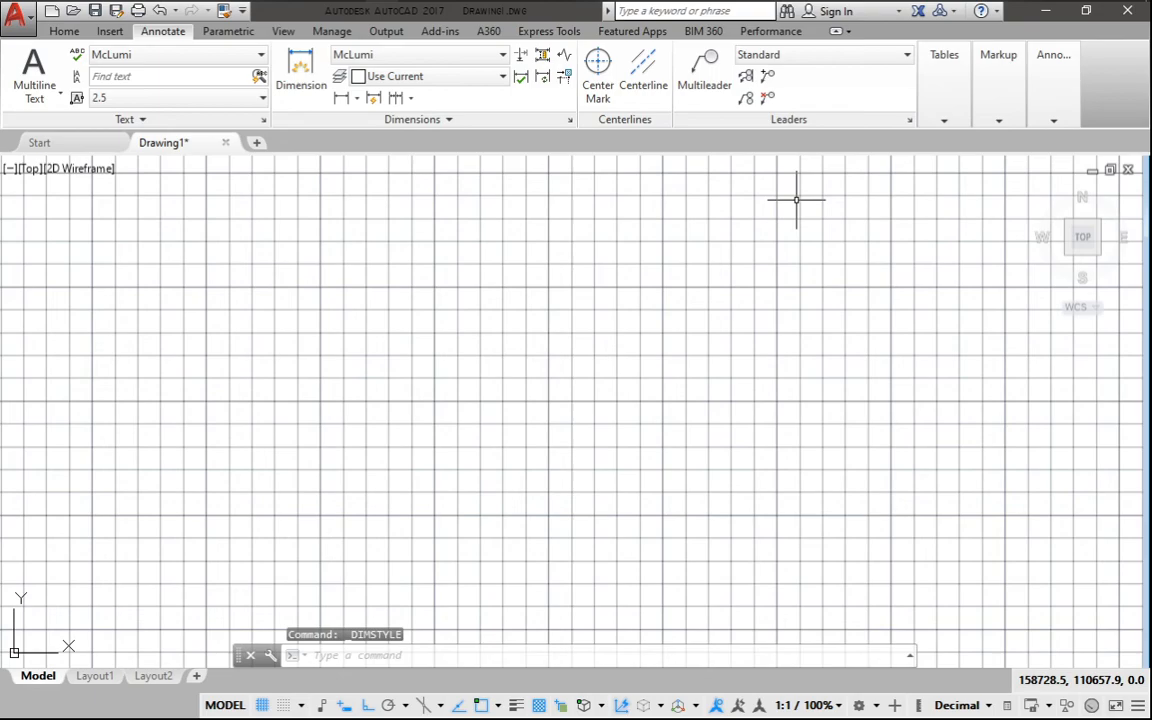